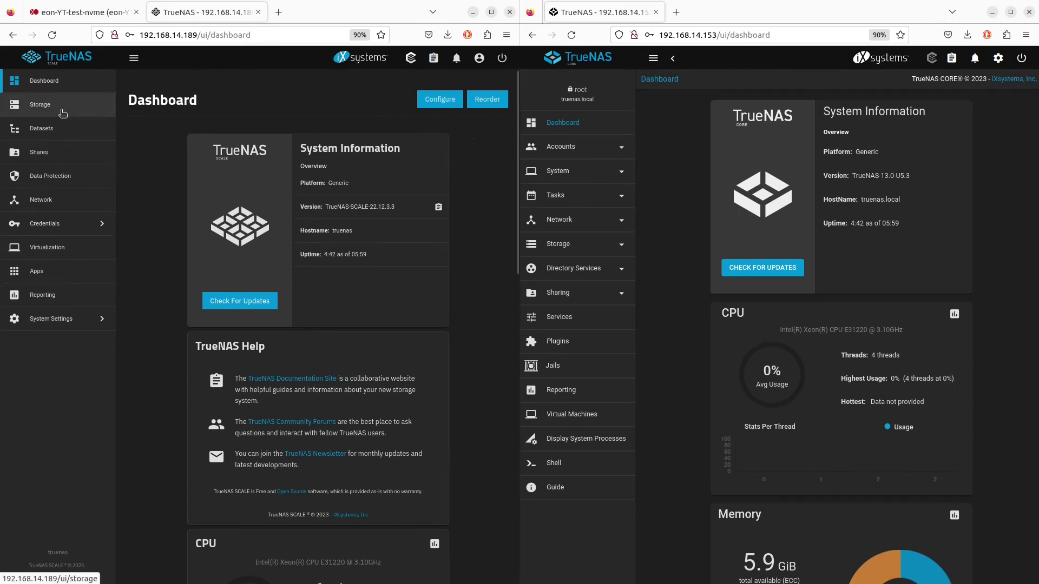
Start a new pool from Storage and name it test-pool
left_click(40, 105)
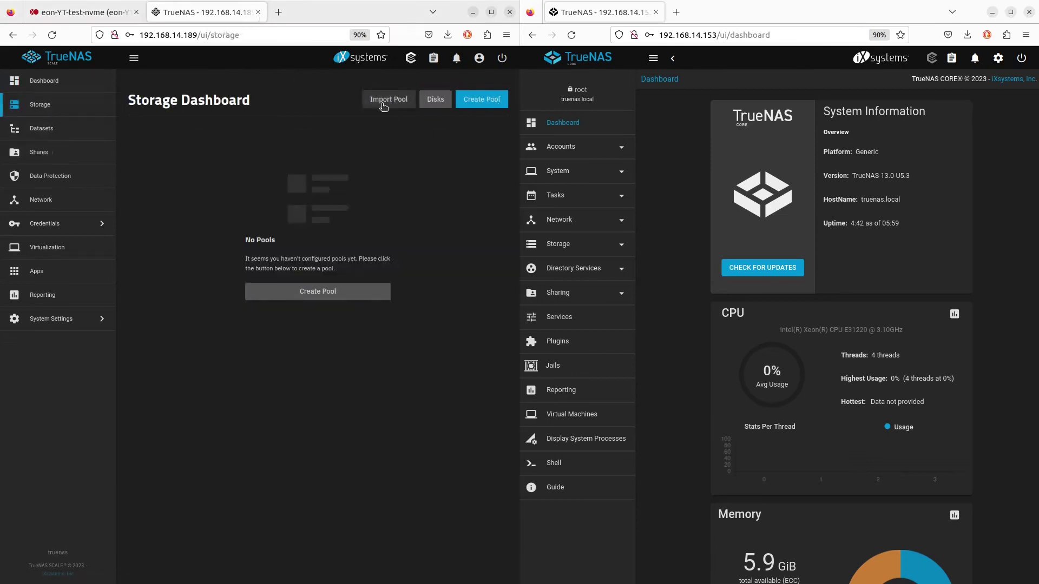
left_click(478, 100)
left_click(228, 209)
type("test-pool")
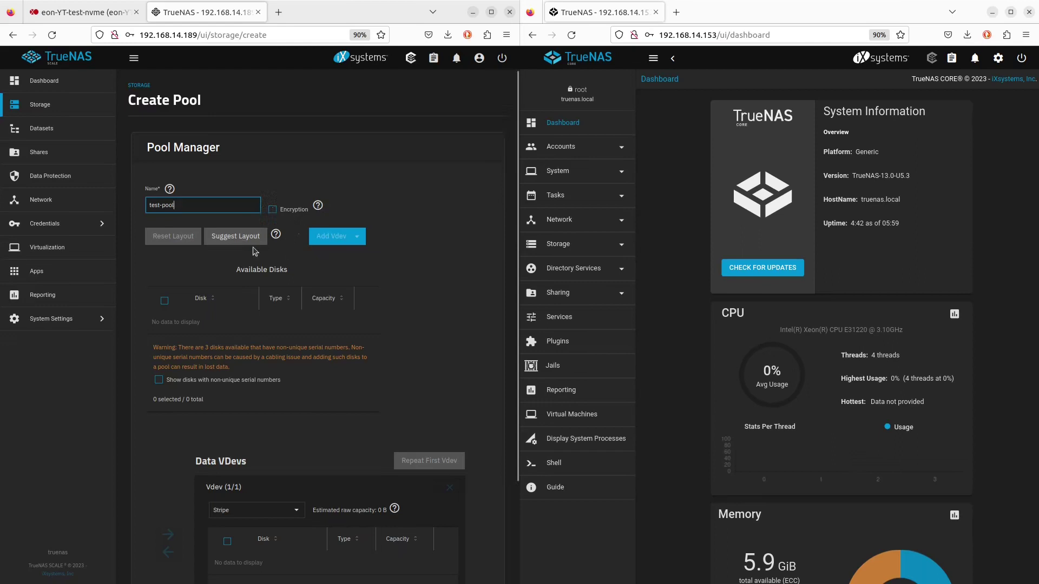
Use the suggested layout of xvdb, xvdc and xvde as one Raid-z vdev and submit it
left_click(234, 239)
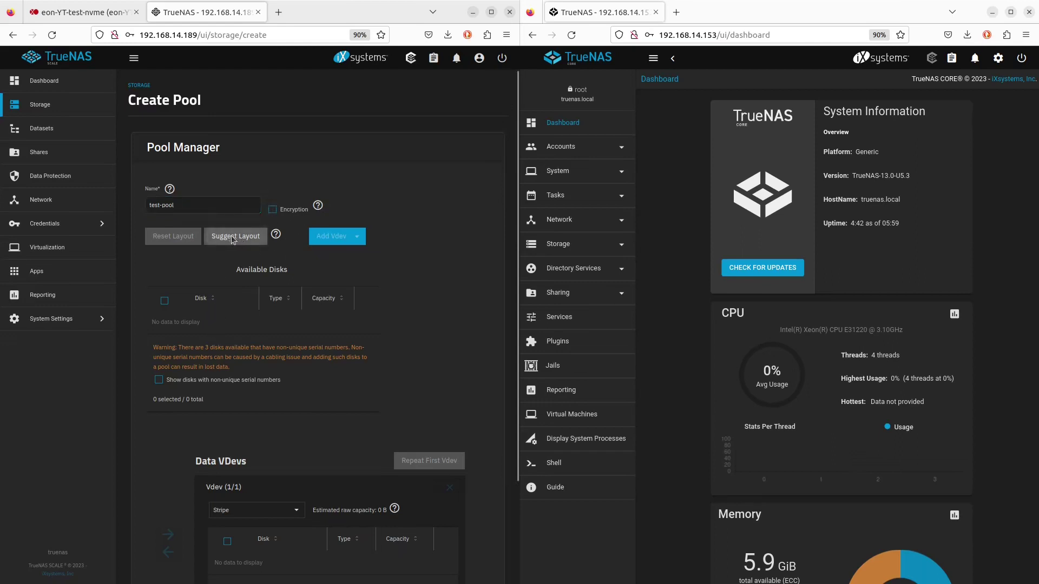
left_click(427, 364)
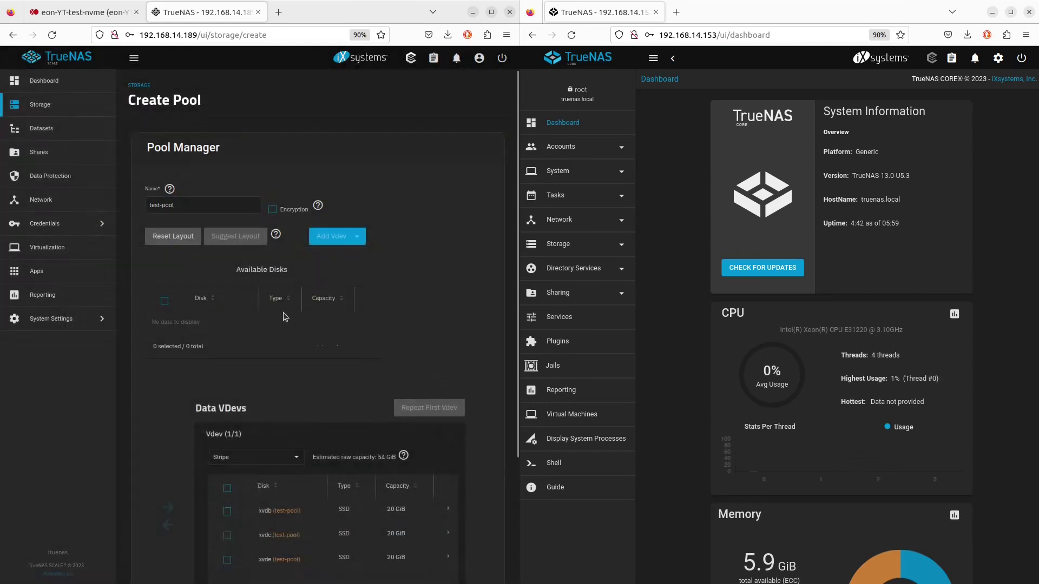
scroll(292, 427, "down", 1)
scroll(292, 427, "down", 2)
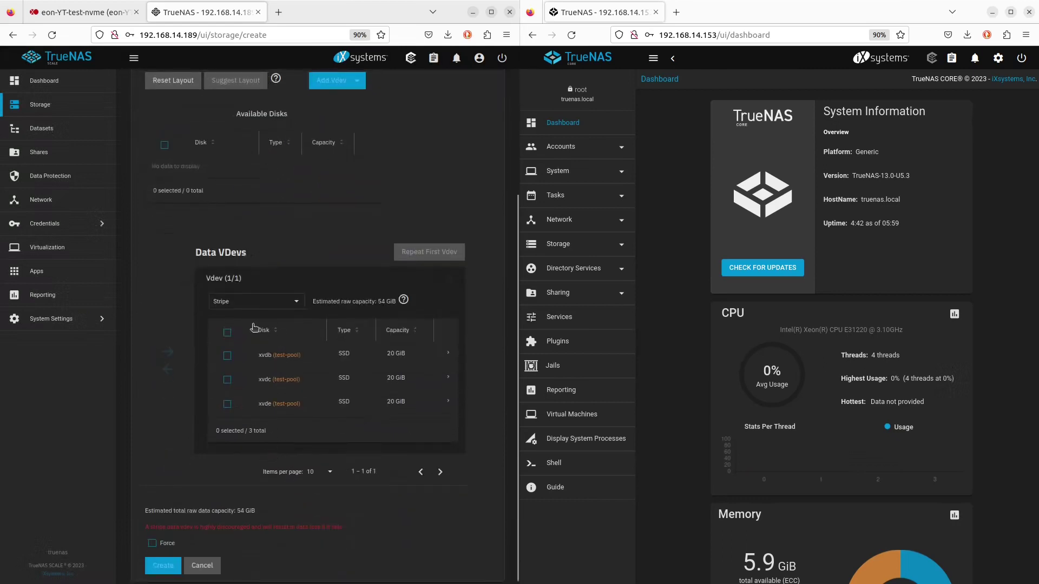
left_click(249, 305)
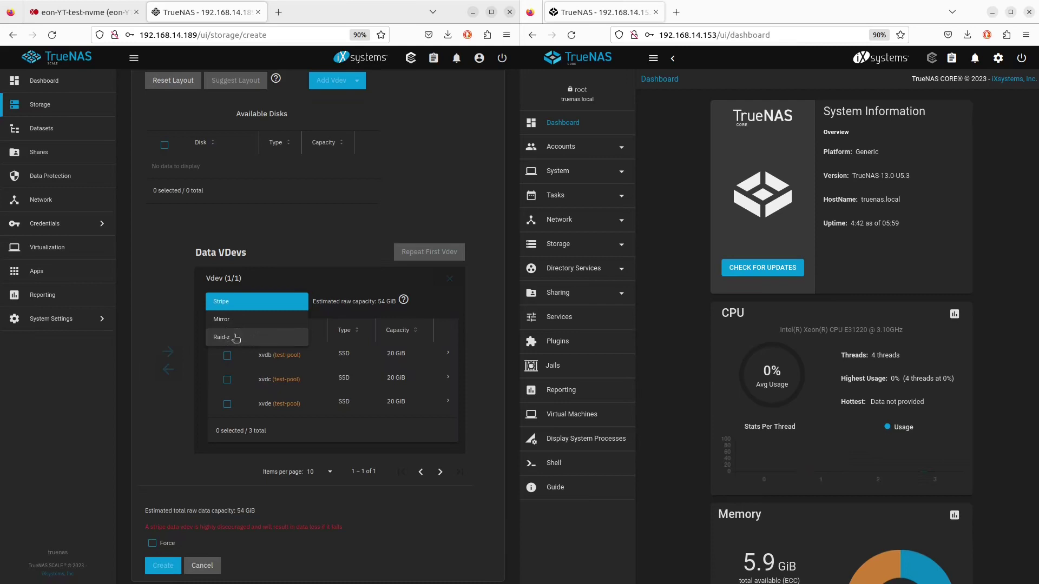
left_click(236, 338)
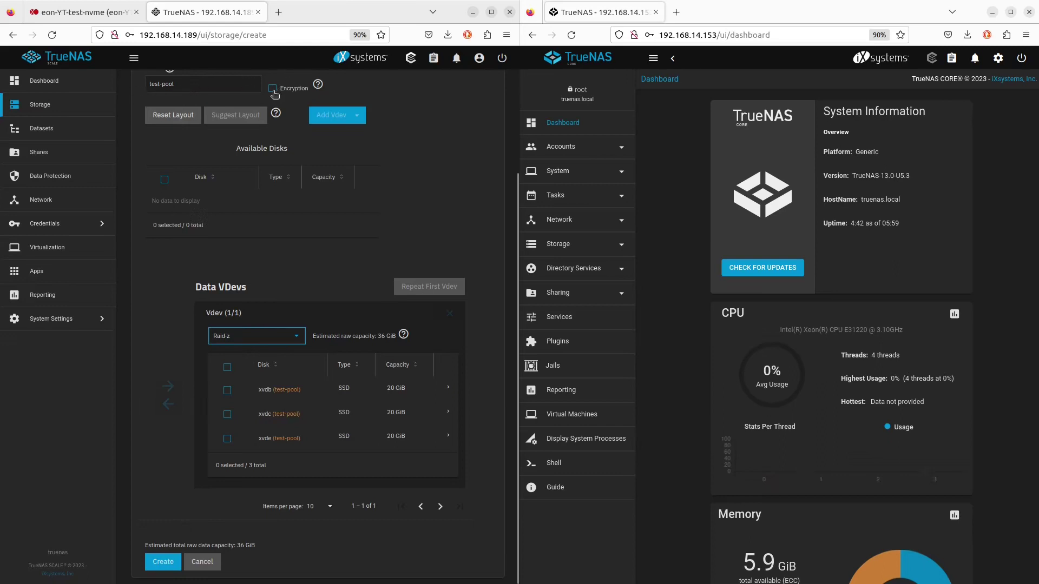
left_click(165, 564)
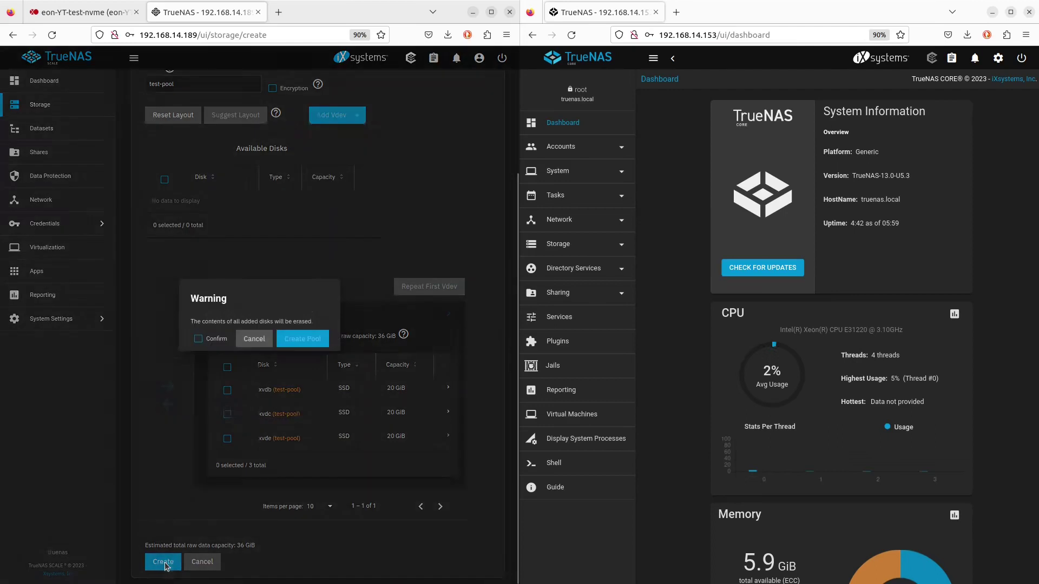
Confirm disk erasure to create test-pool, then expand Storage on the CORE server
left_click(207, 339)
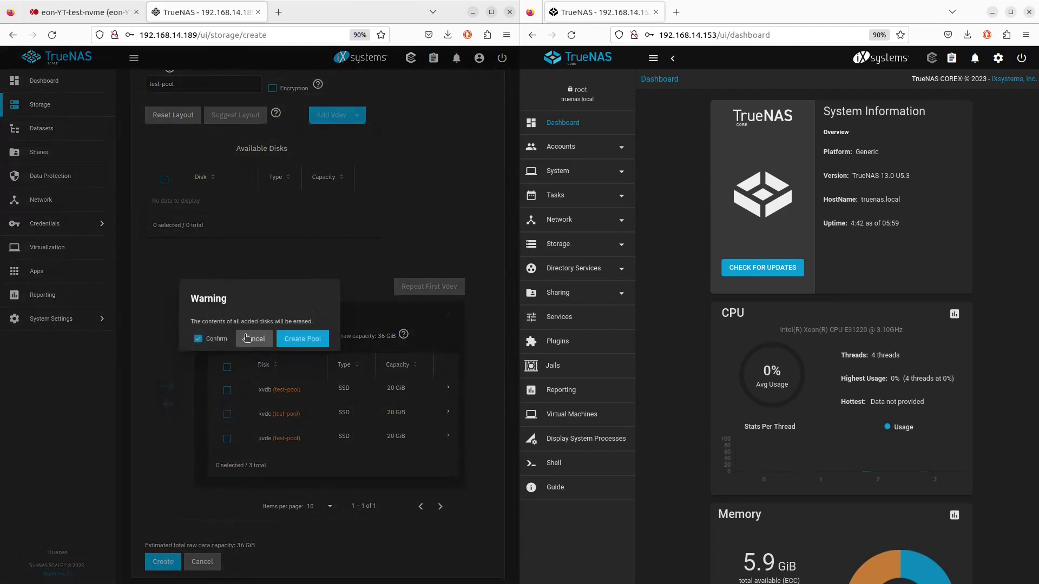
left_click(302, 341)
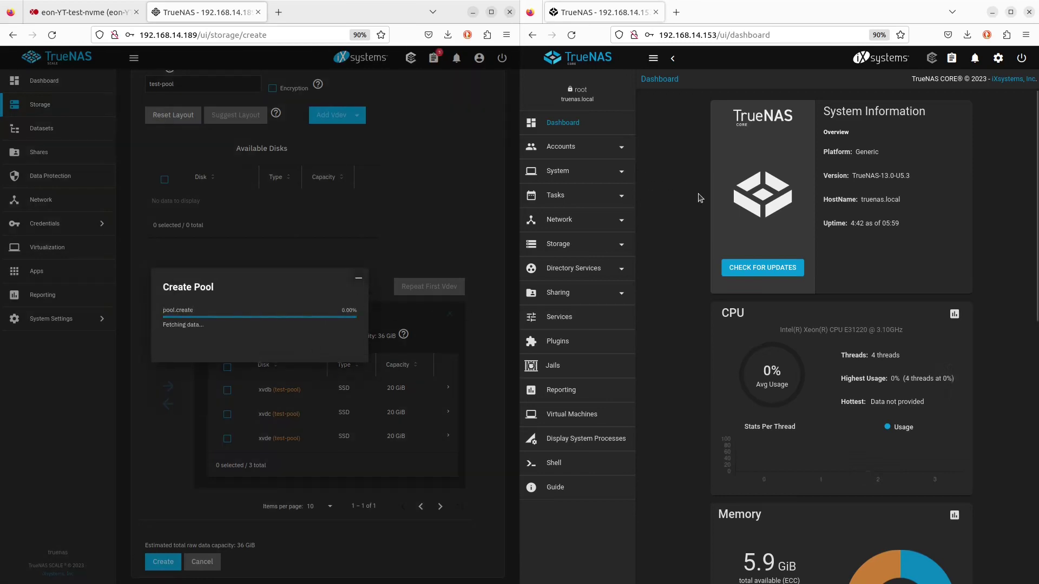
left_click(572, 129)
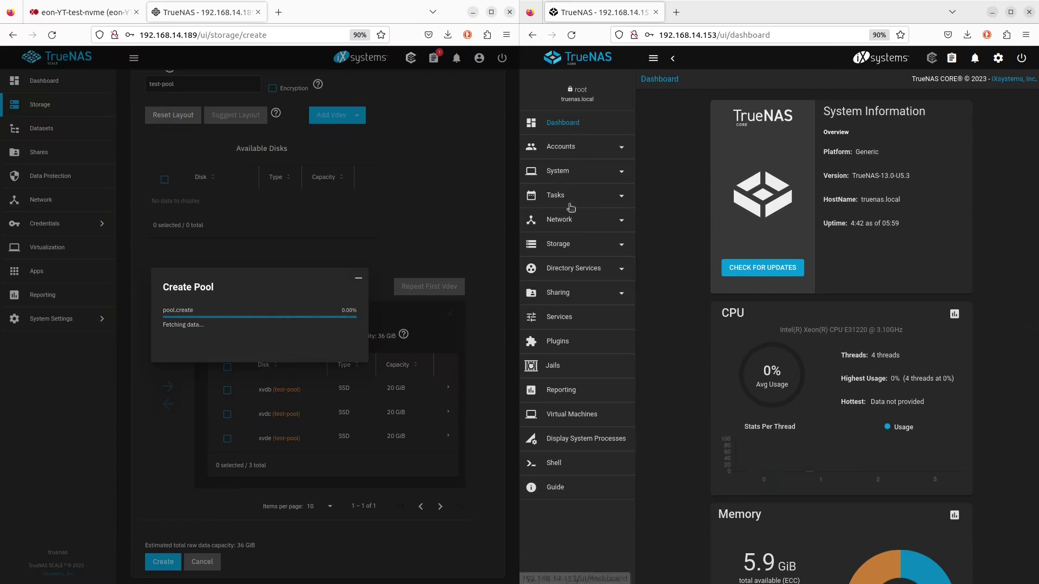
left_click(567, 244)
On CORE, start creating a brand new pool named test-pool
left_click(554, 268)
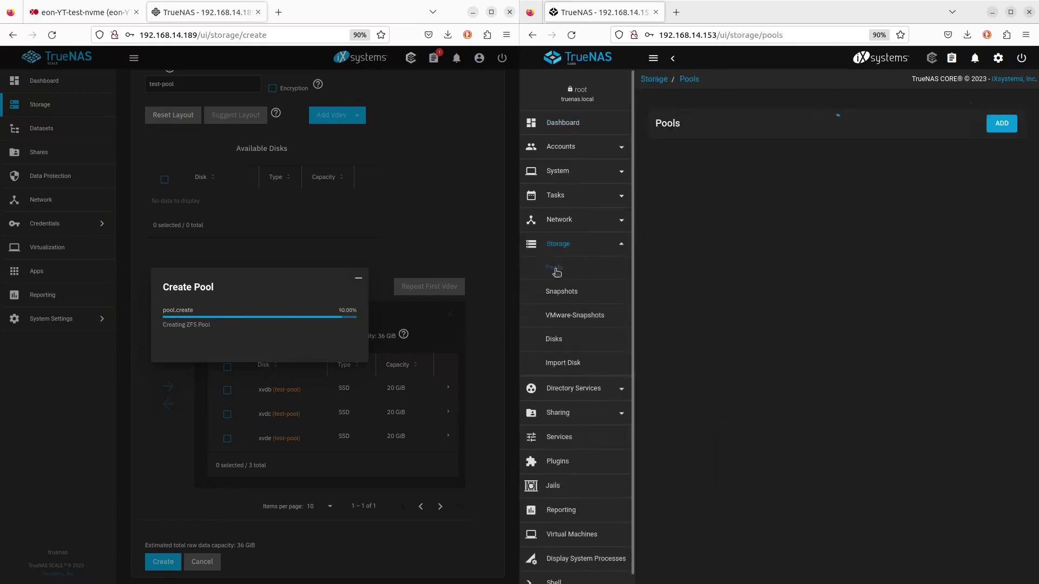
left_click(995, 126)
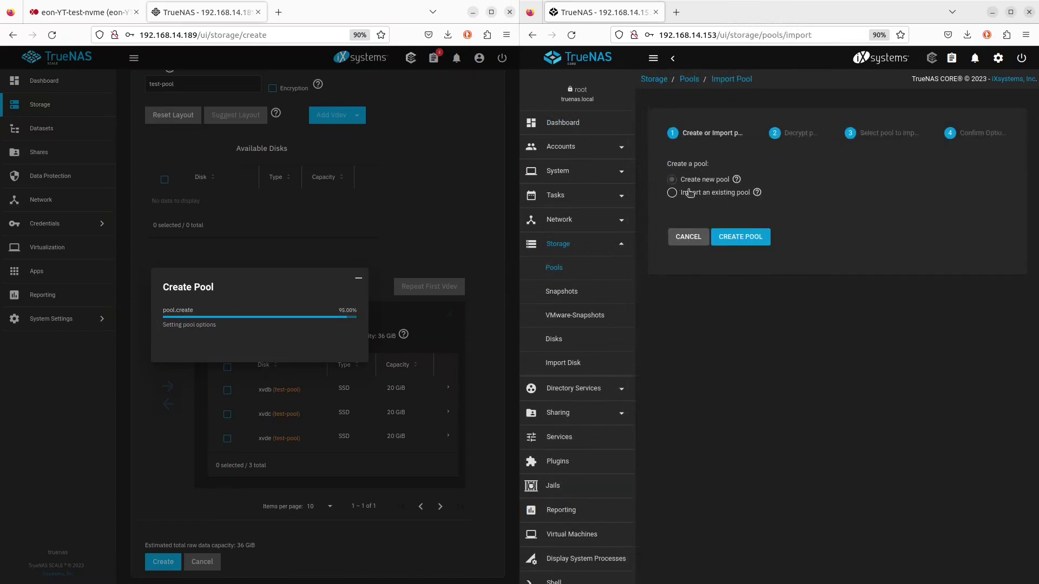
left_click(747, 245)
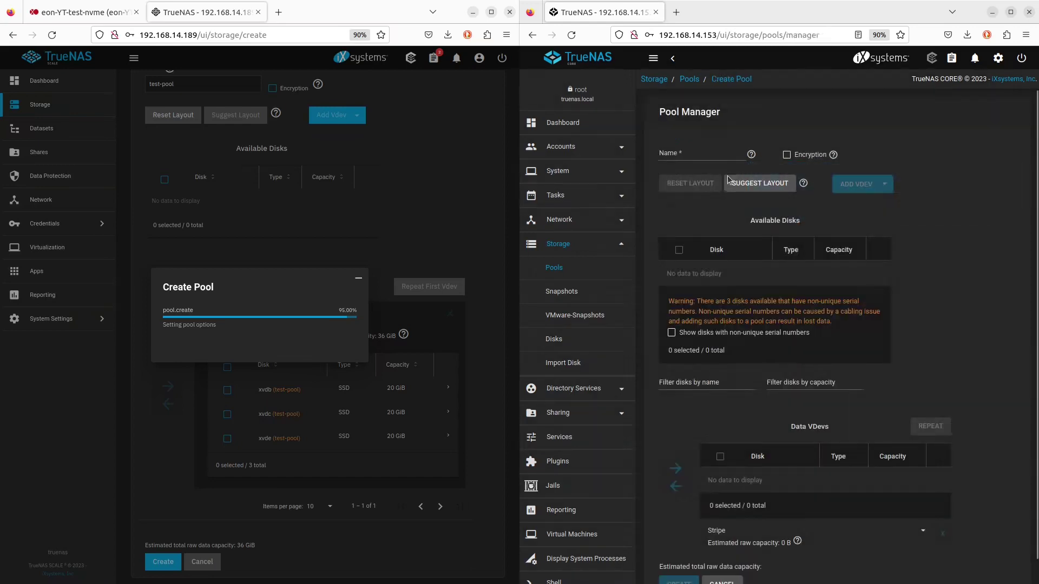
left_click(718, 151)
type("test-pool")
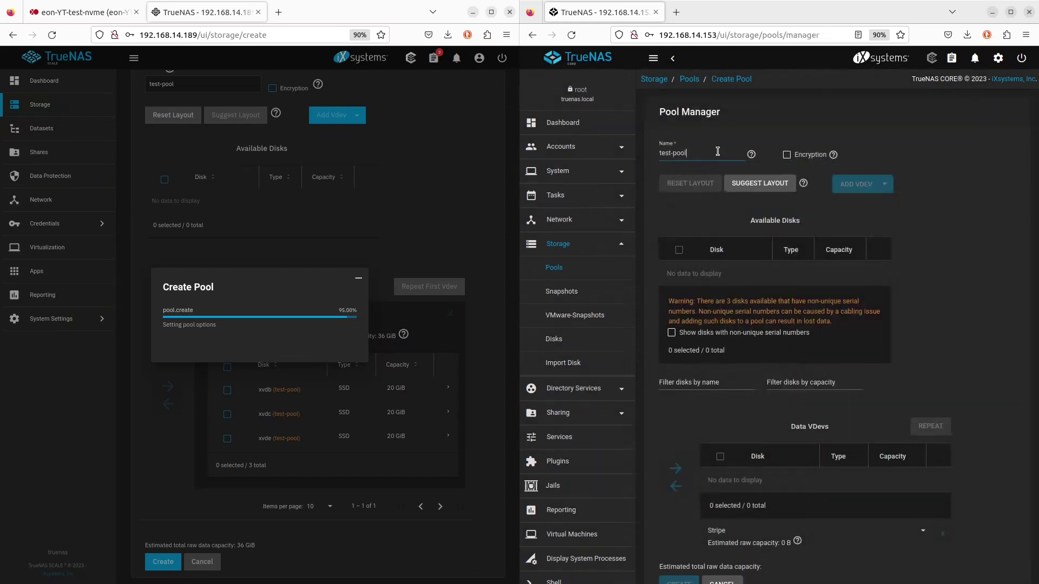
Apply the suggested Raid-z layout of ada1, ada2 and xbd4 and enable encryption
left_click(768, 185)
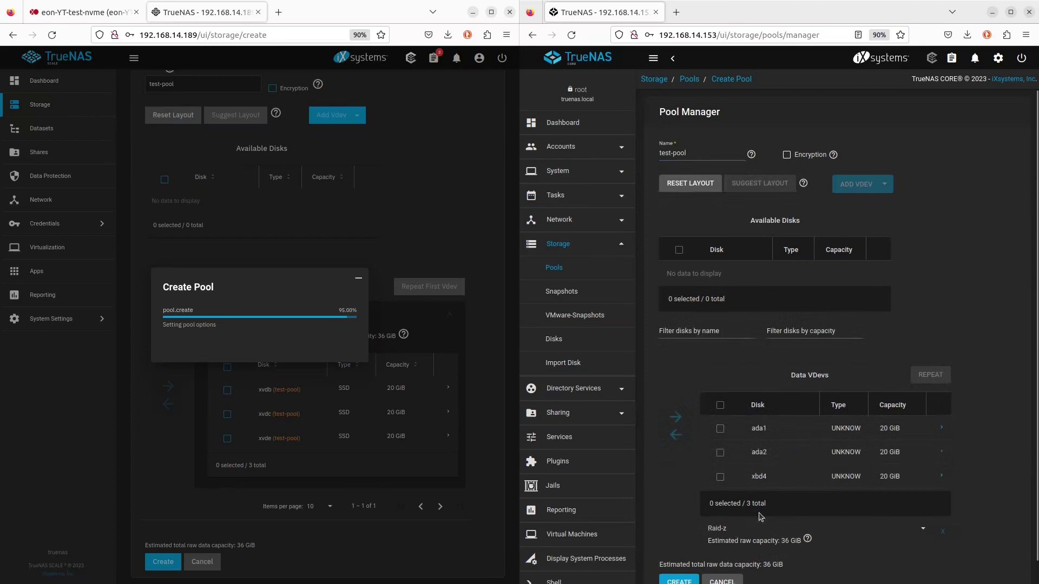
scroll(774, 519, "down", 1)
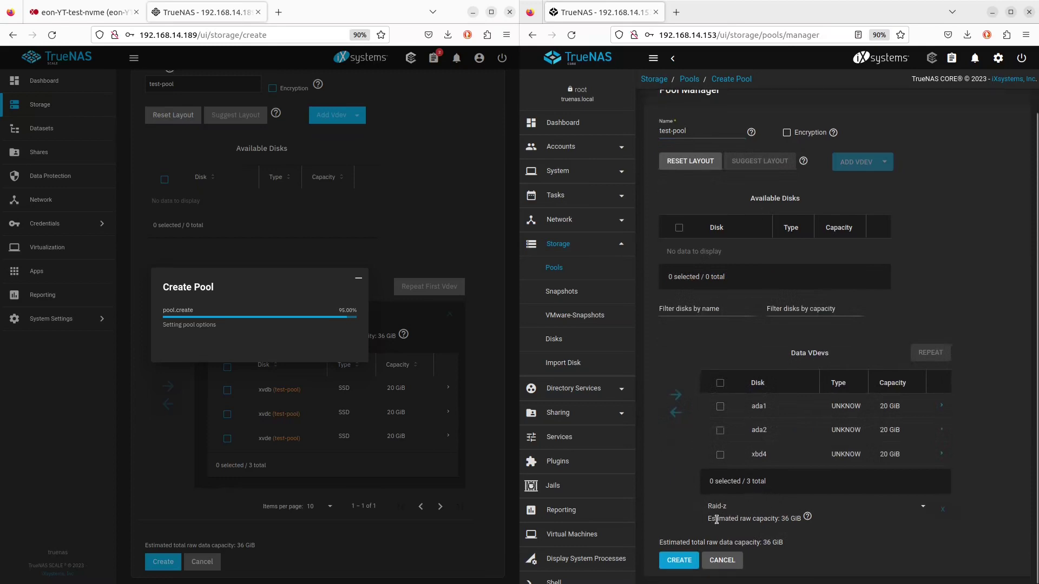
scroll(768, 496, "up", 1)
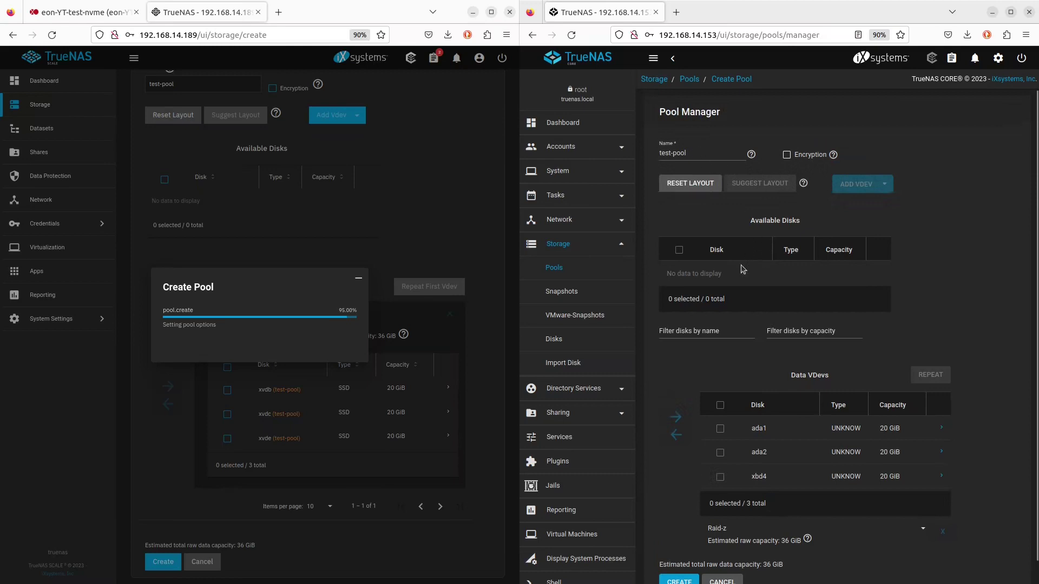
left_click(787, 155)
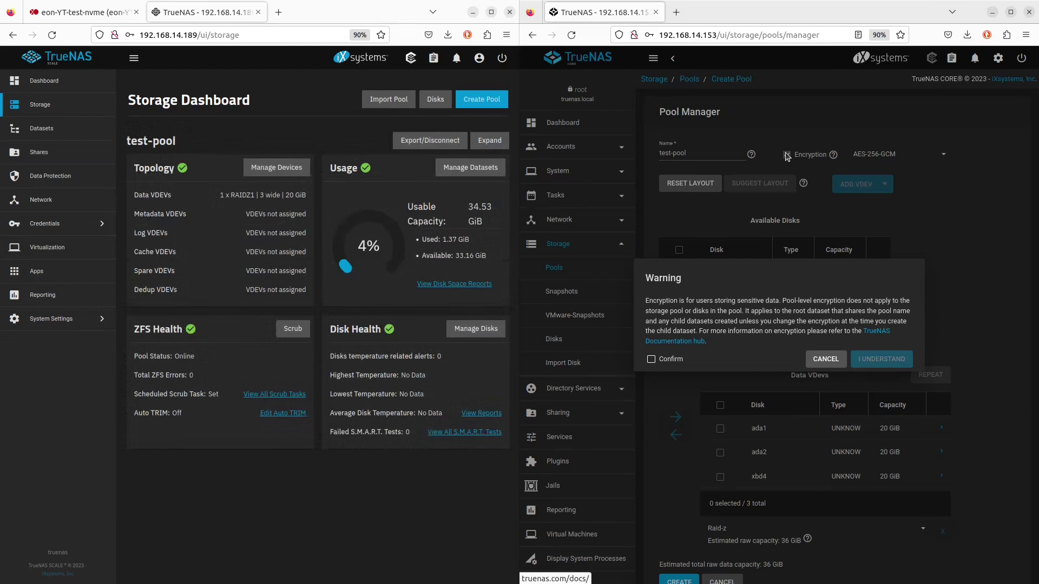
Accept the encryption warning and keep AES-256-GCM as the algorithm
left_click(652, 360)
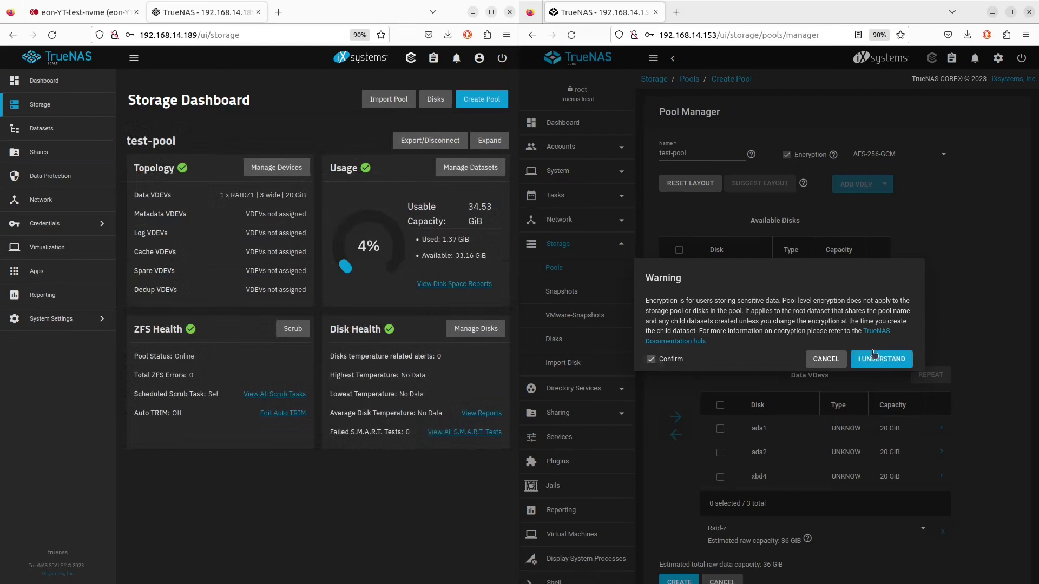
left_click(872, 356)
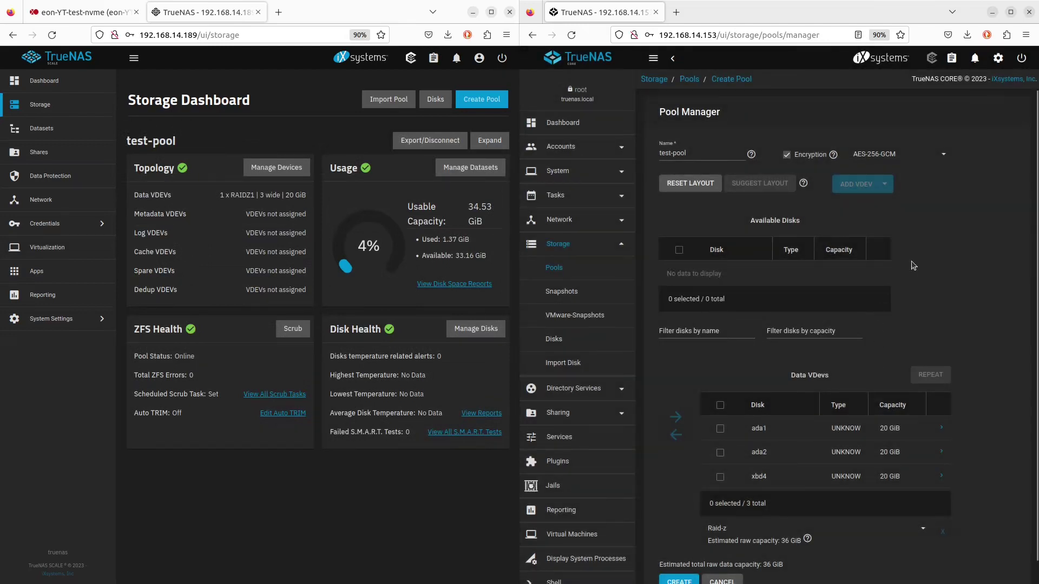
left_click(943, 156)
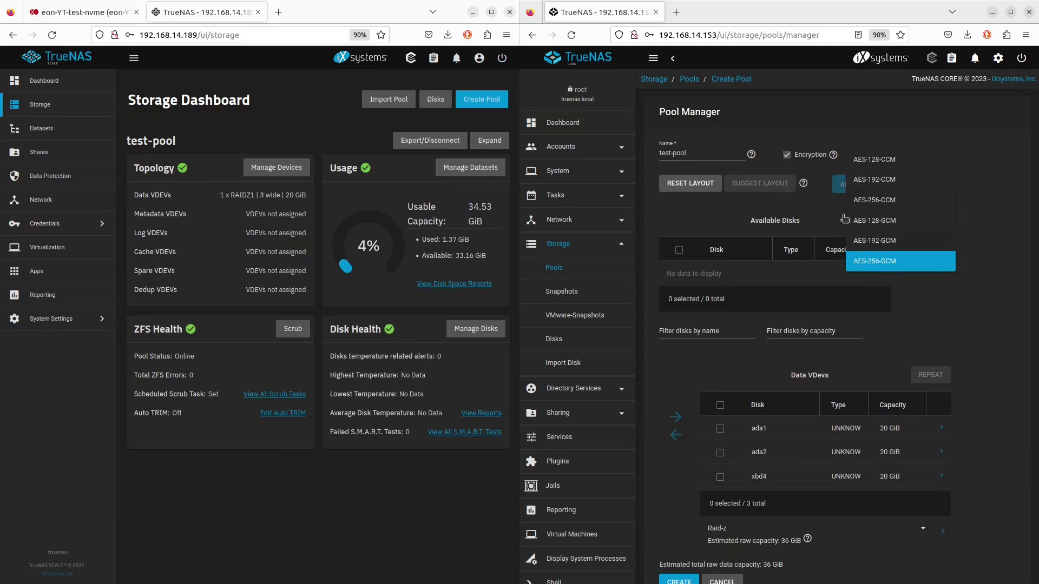
left_click(877, 264)
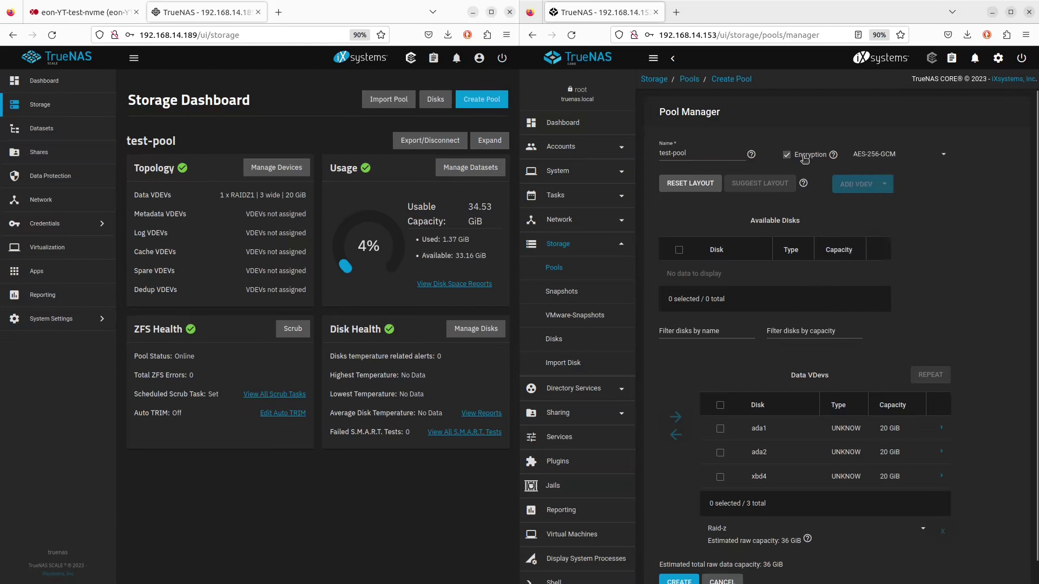
Create the encrypted test-pool, confirming disk erasure and finishing the key warning
scroll(810, 335, "down", 1)
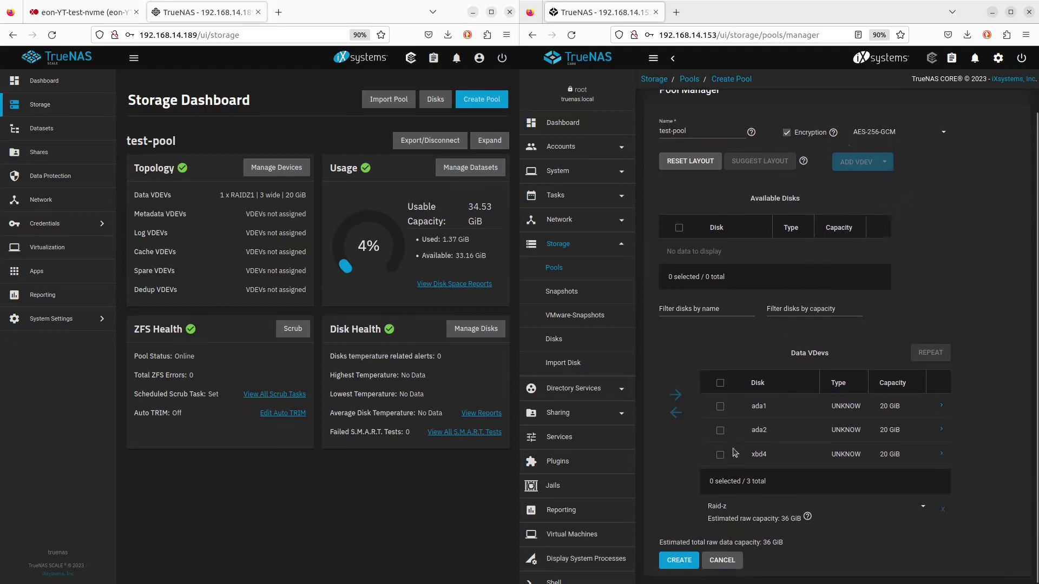
left_click(681, 562)
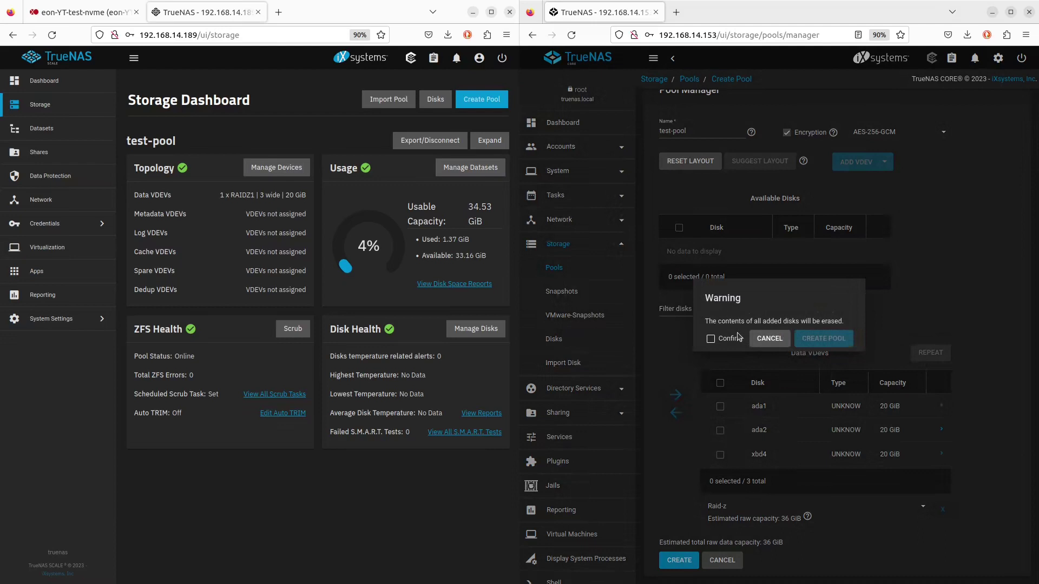
left_click(710, 338)
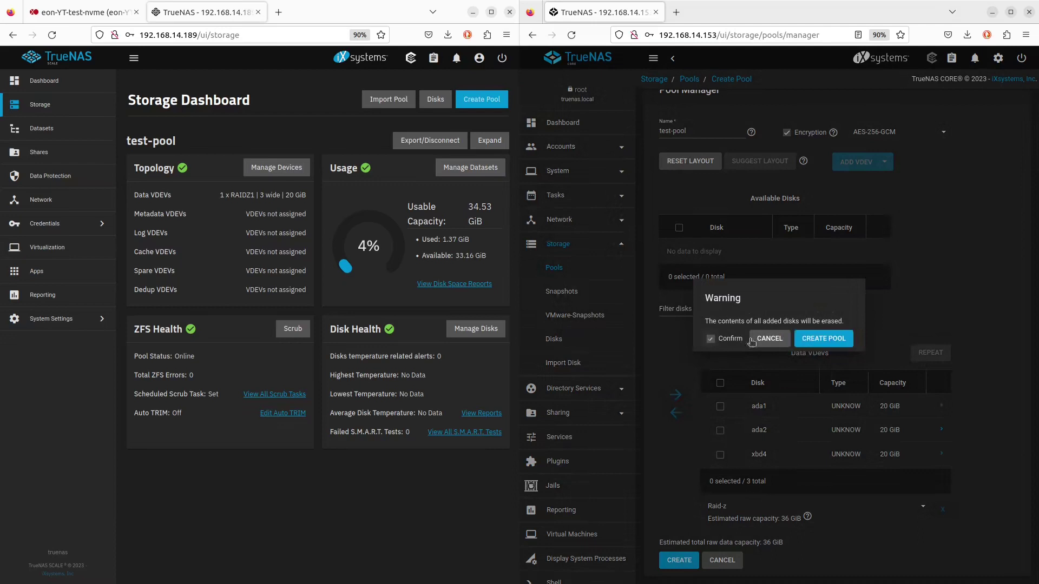
left_click(823, 341)
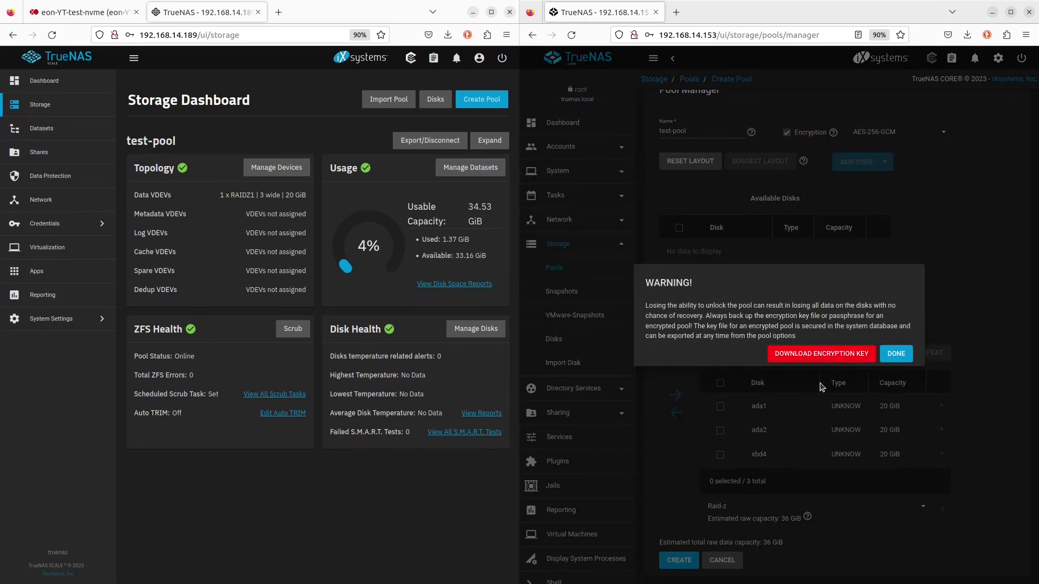
left_click(890, 355)
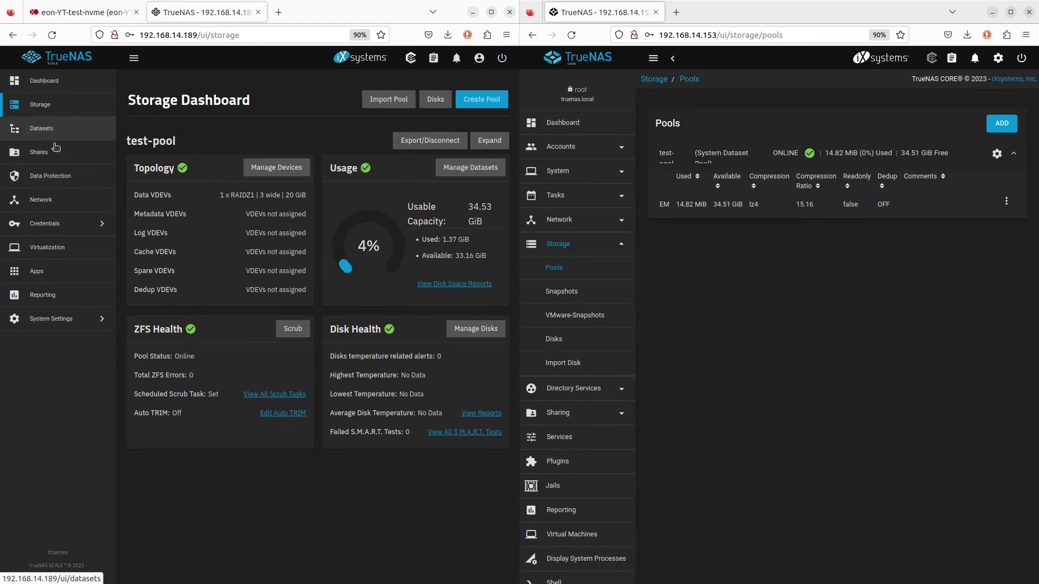
Add a new dataset named encrypt-key under test-pool on SCALE
left_click(76, 149)
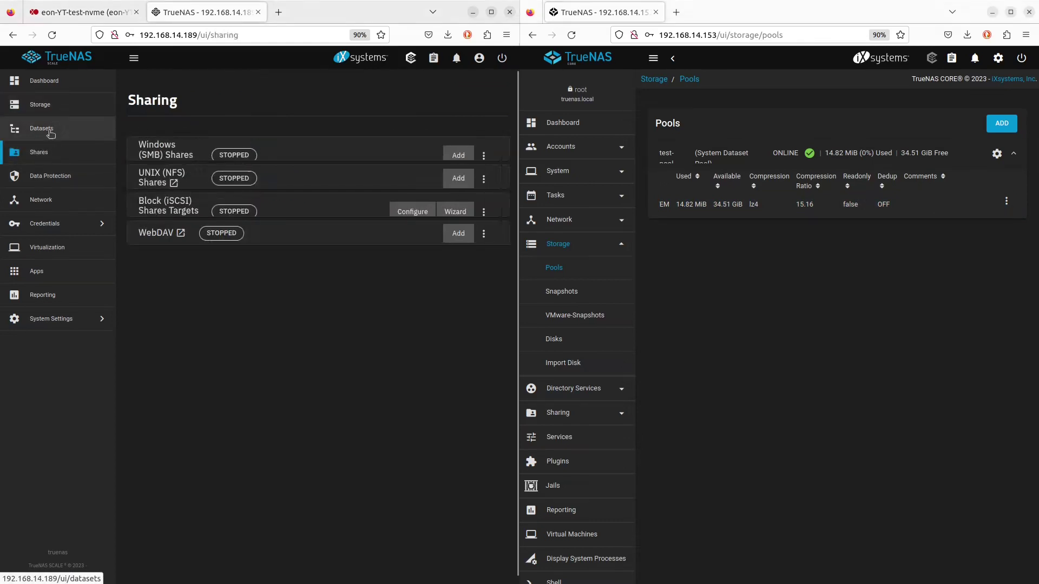
left_click(49, 130)
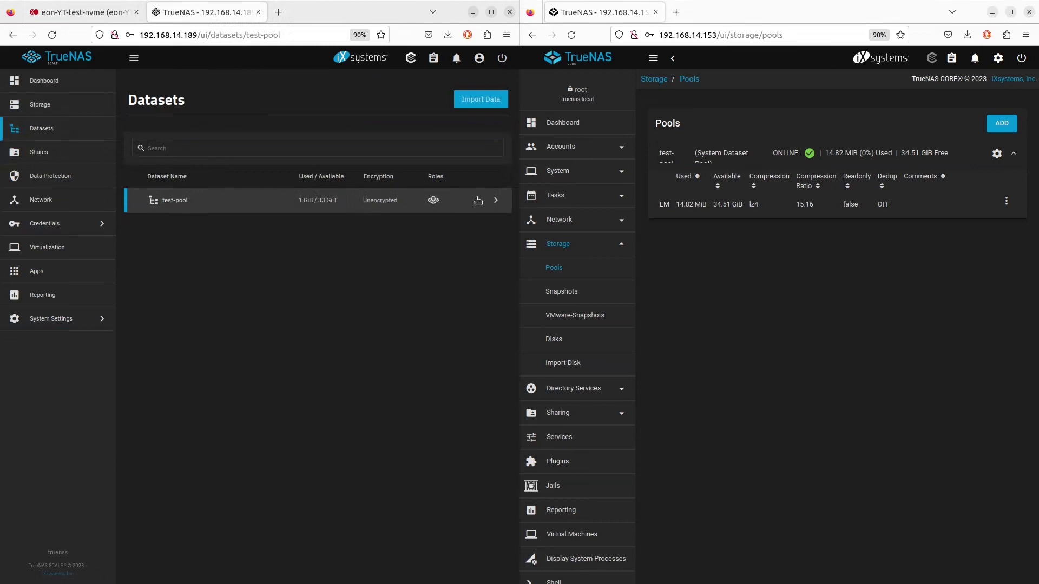
left_click(495, 200)
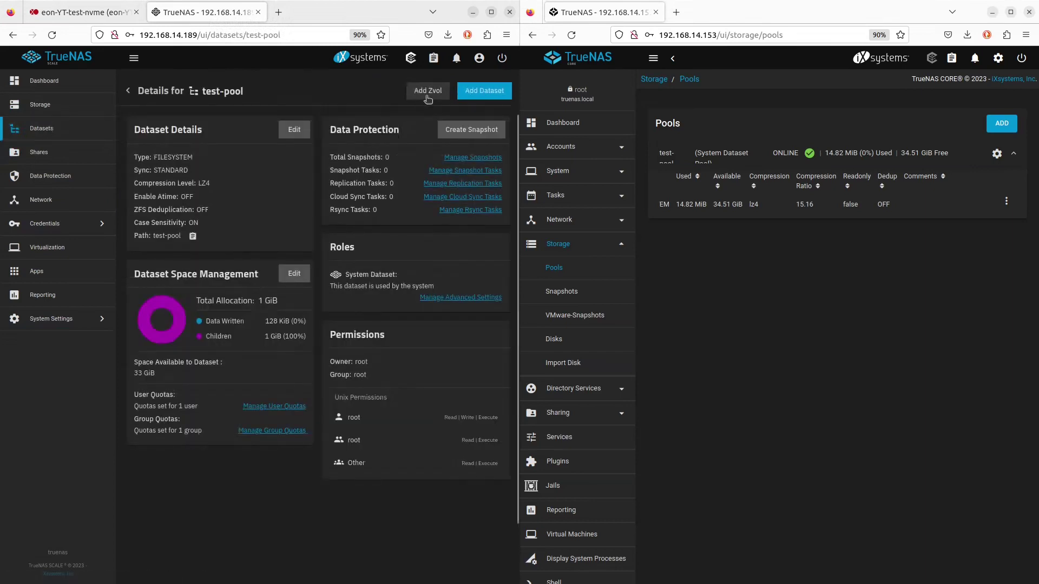
left_click(462, 92)
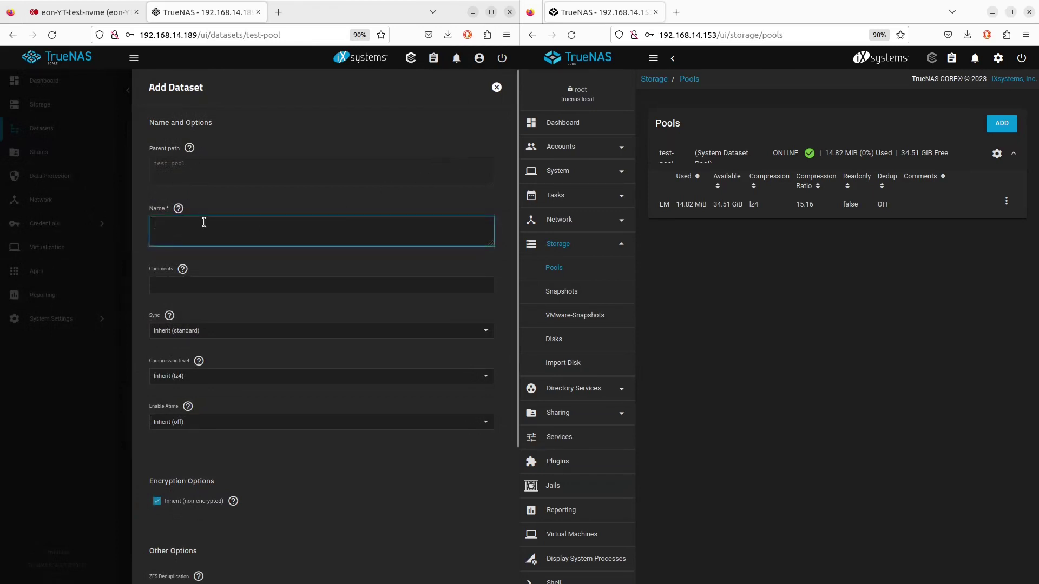
type("encrypt-key")
Give encrypt-key its own encryption with Key as the encryption type
scroll(207, 318, "down", 2)
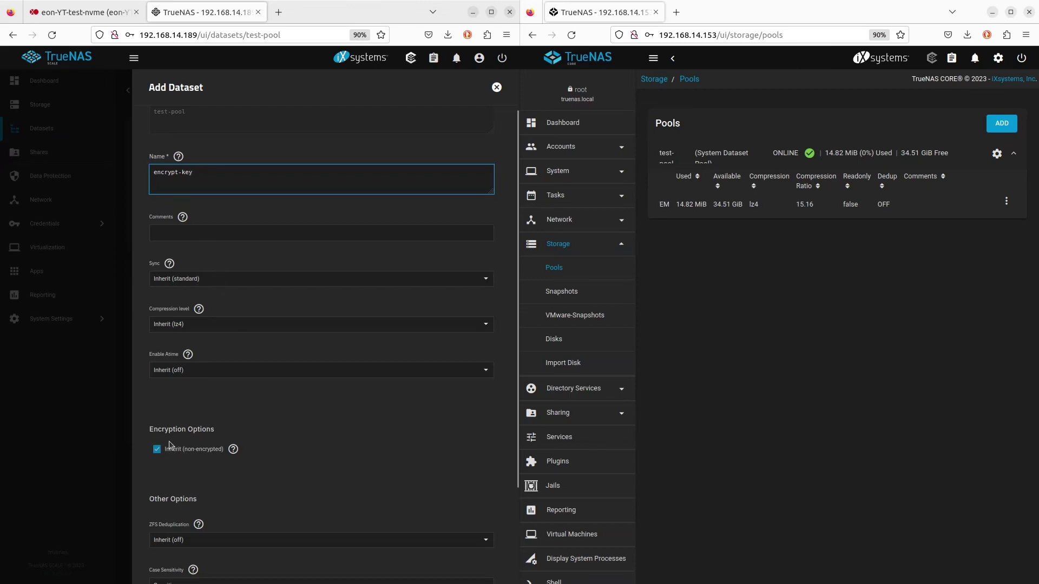
scroll(187, 453, "down", 3)
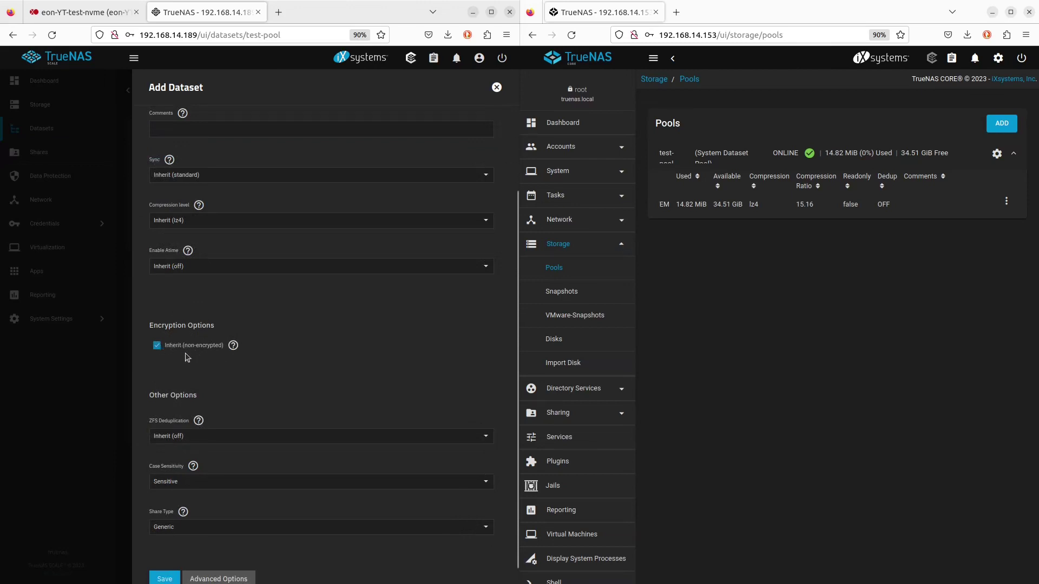
left_click(157, 346)
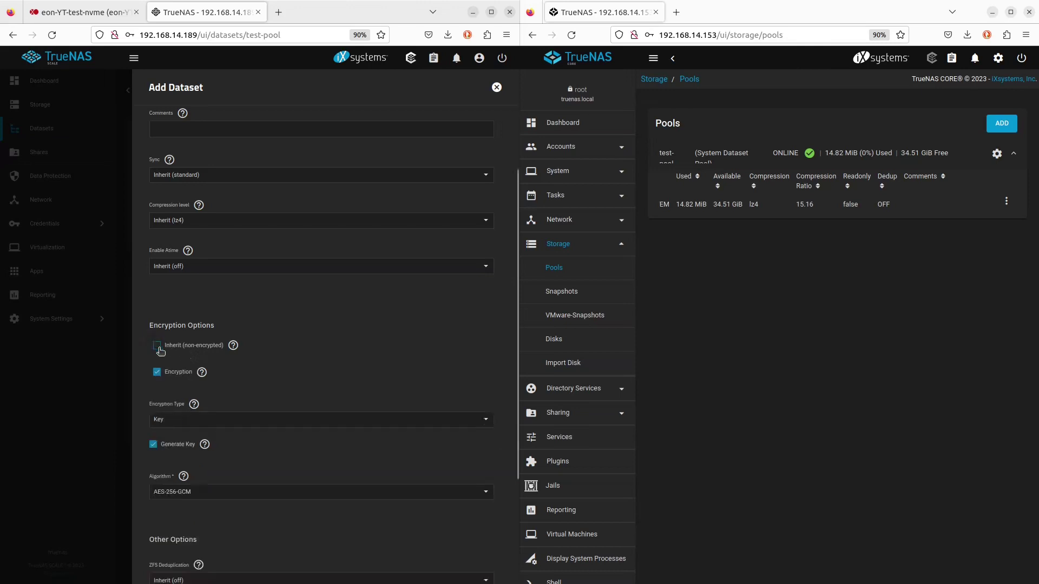
left_click(170, 373)
left_click(170, 373)
scroll(185, 382, "down", 1)
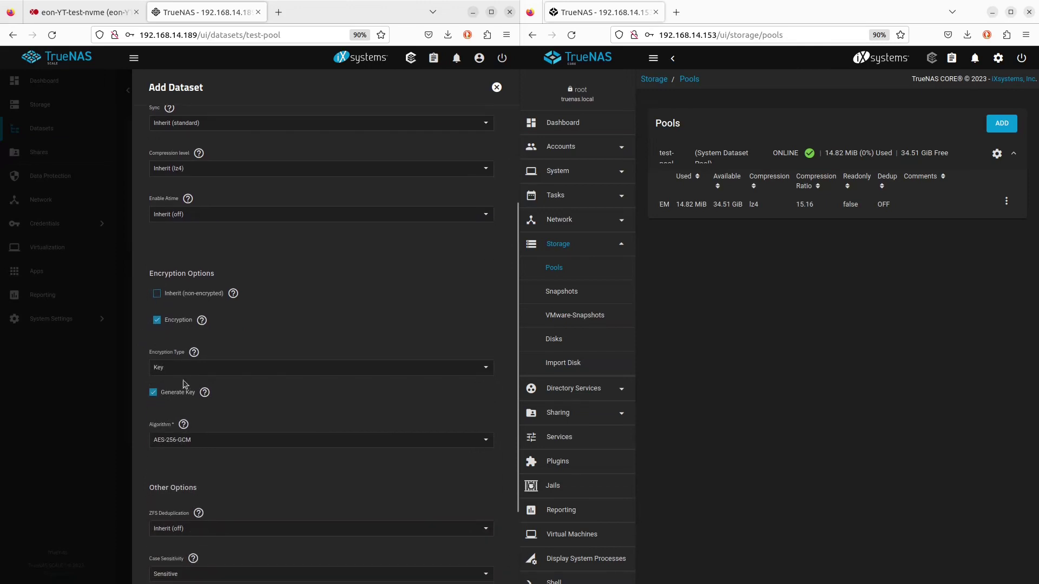
left_click(184, 373)
left_click(185, 370)
Use a generated key with AES-256-GCM and save the dataset
left_click(156, 397)
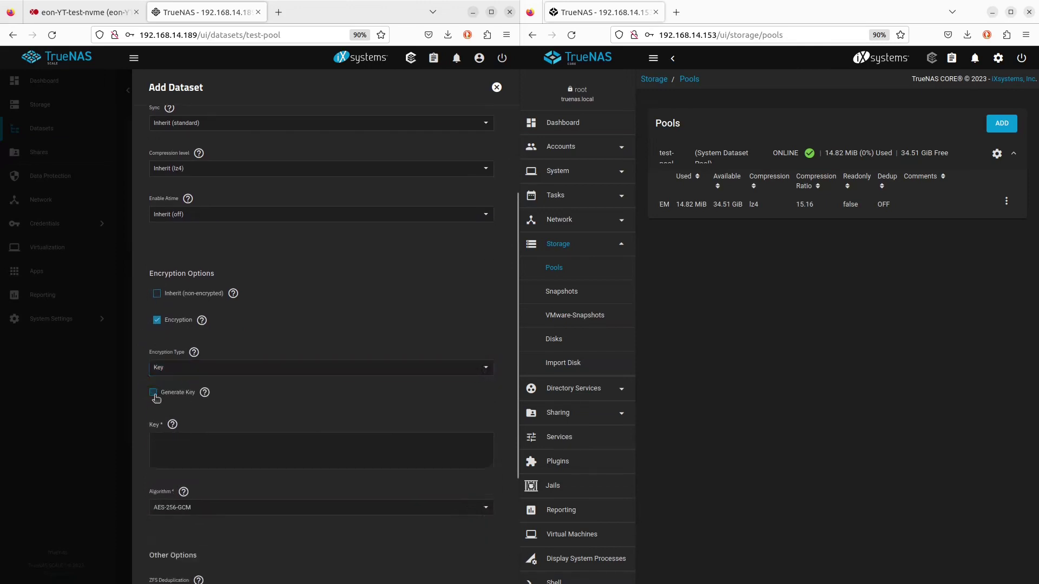
left_click(177, 452)
left_click(153, 394)
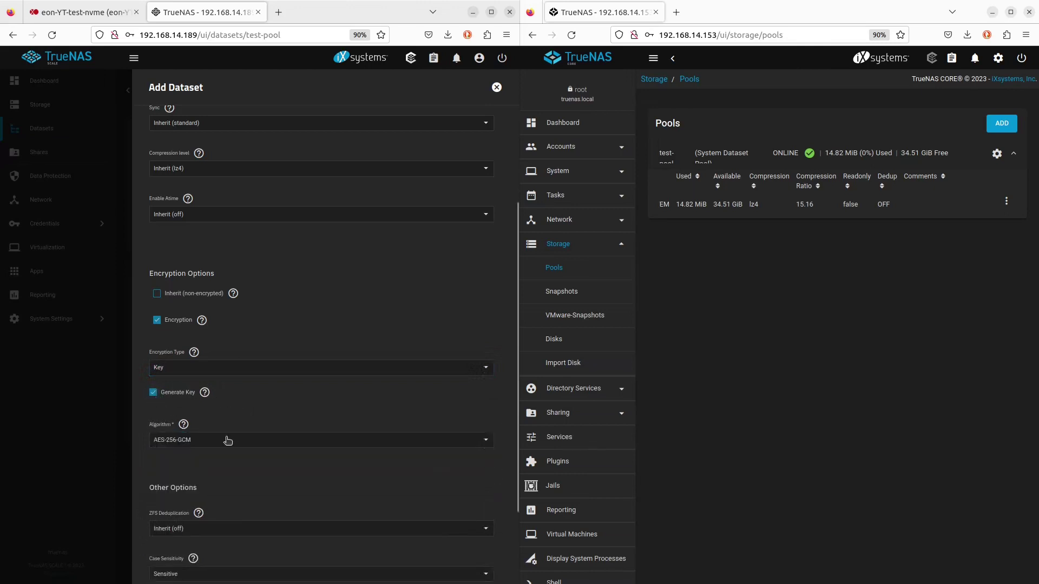
left_click(228, 440)
left_click(228, 440)
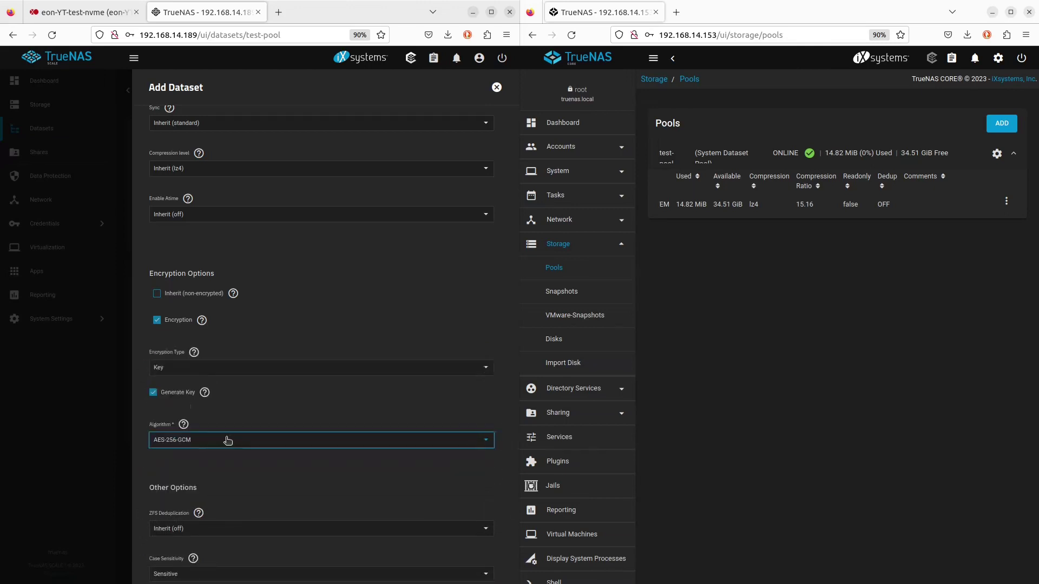
scroll(242, 482, "down", 2)
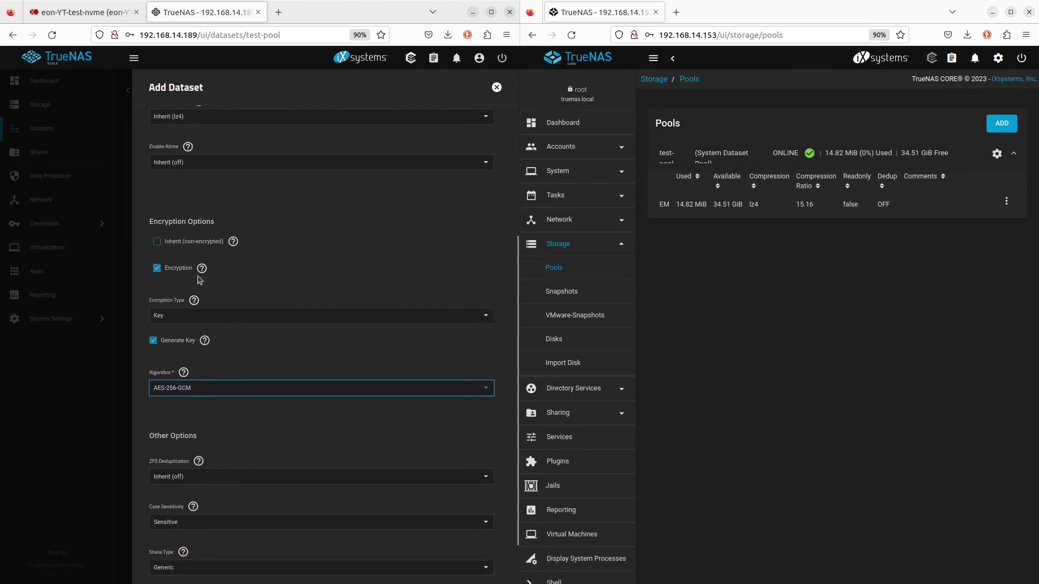
scroll(245, 377, "down", 2)
left_click(167, 565)
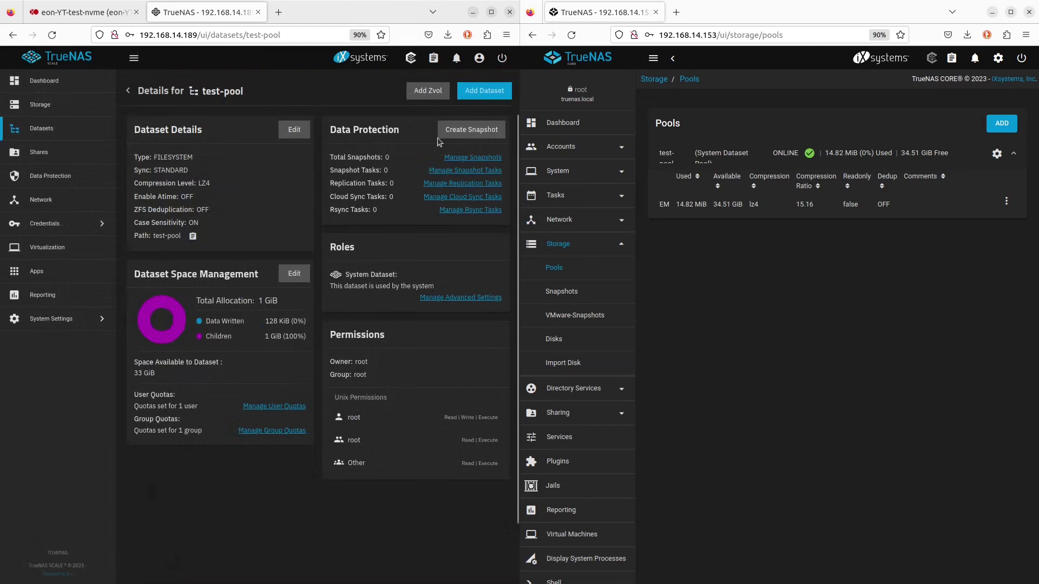
On CORE, add a dataset named encrypt-key to test-pool
left_click(1006, 201)
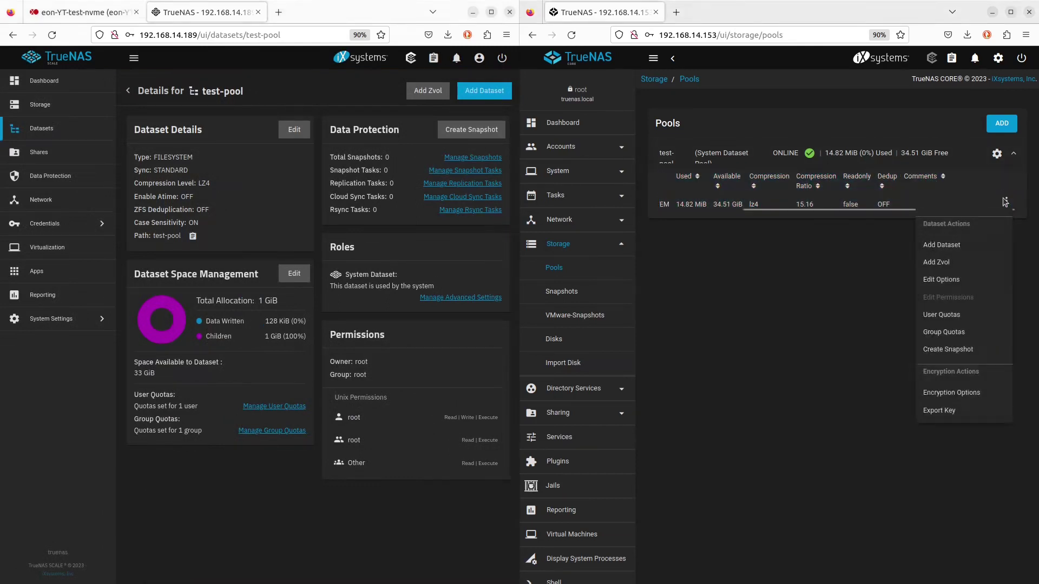
left_click(955, 251)
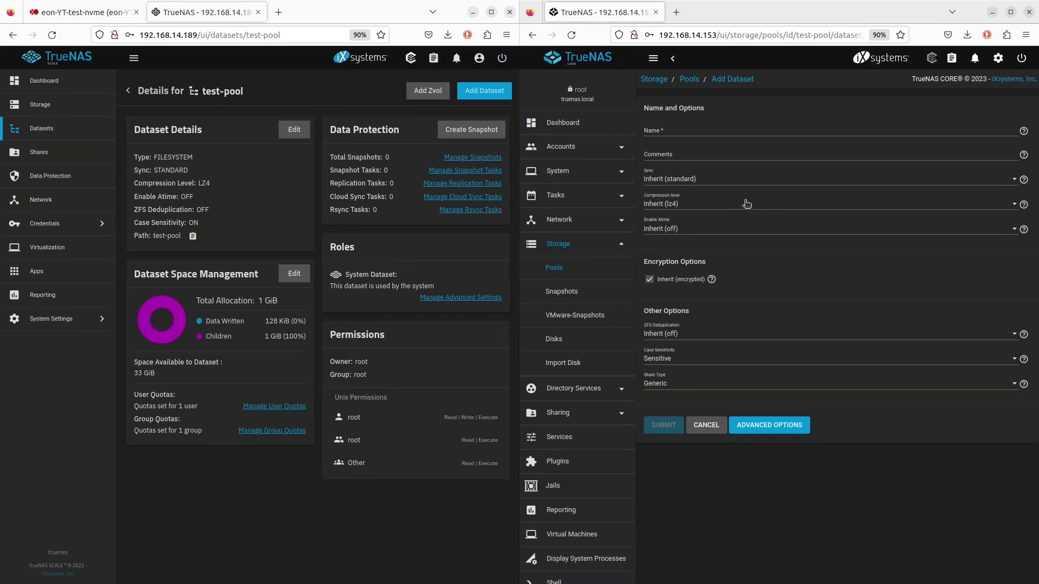
left_click(683, 128)
type("en")
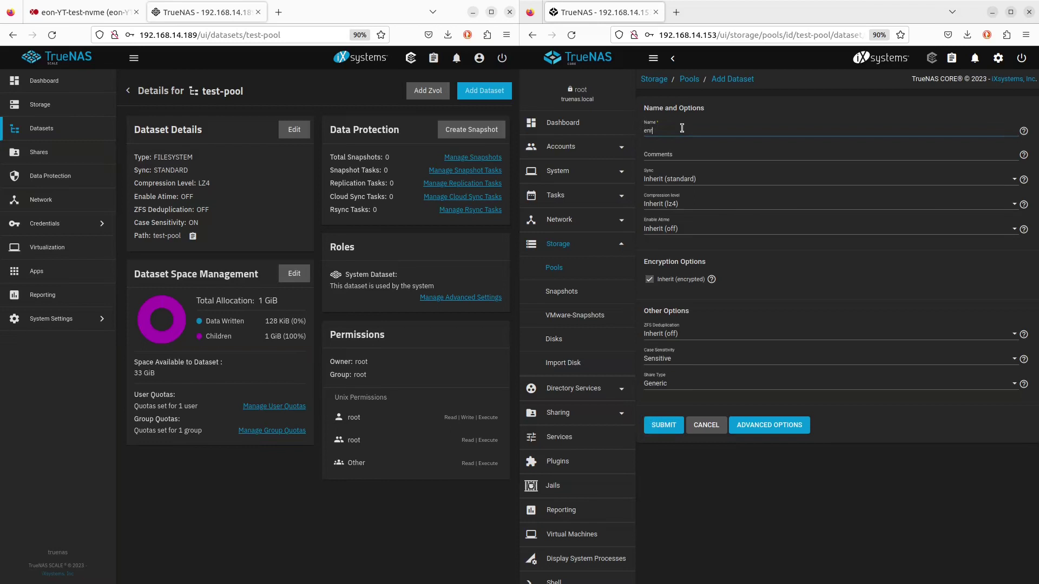
key("BackSpace")
Stop inheriting encryption, keep Key type with a generated key, and submit the dataset
left_click(650, 280)
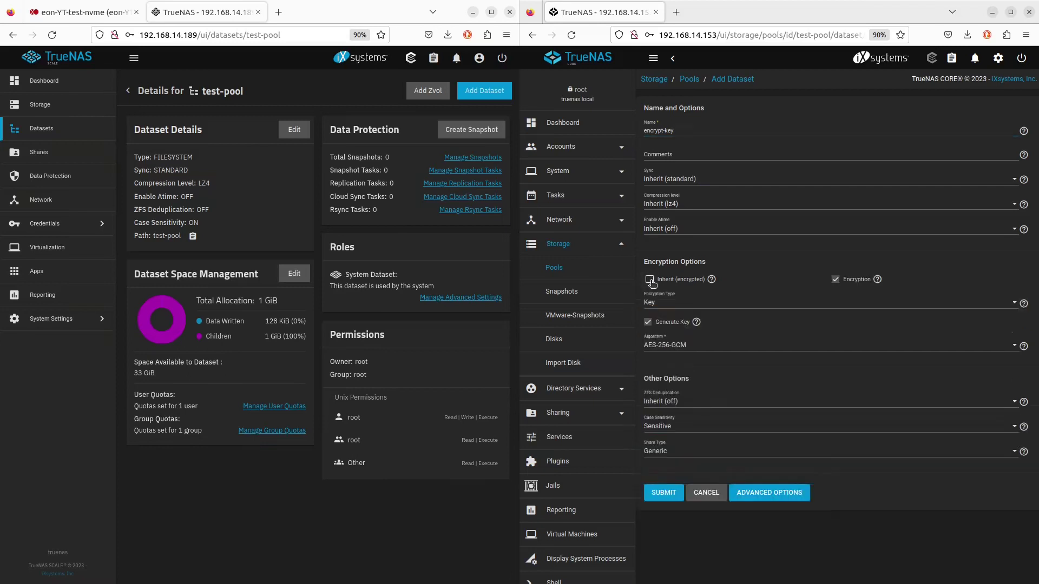
left_click(651, 281)
left_click(650, 280)
left_click(650, 280)
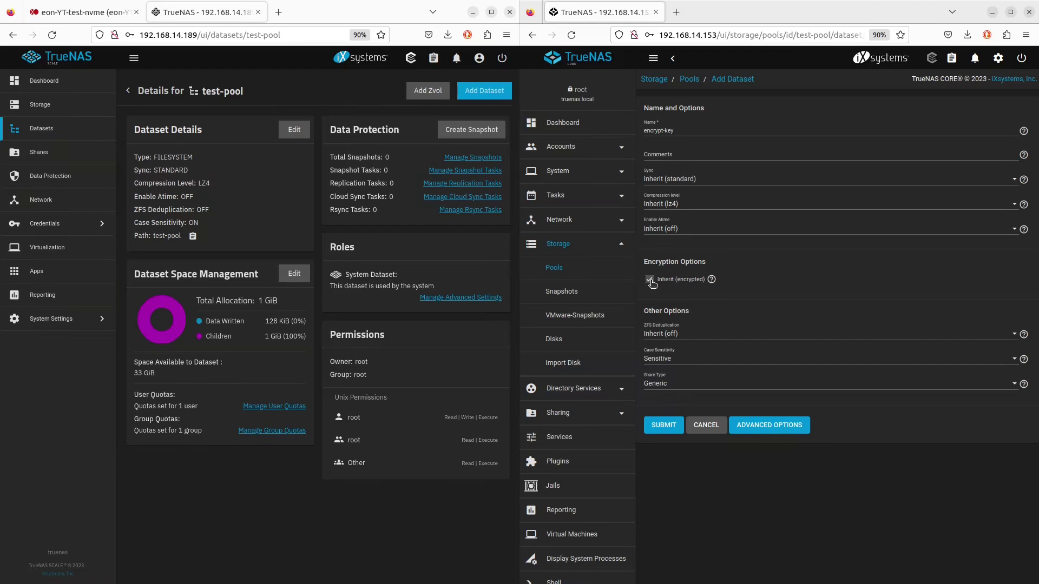
left_click(649, 280)
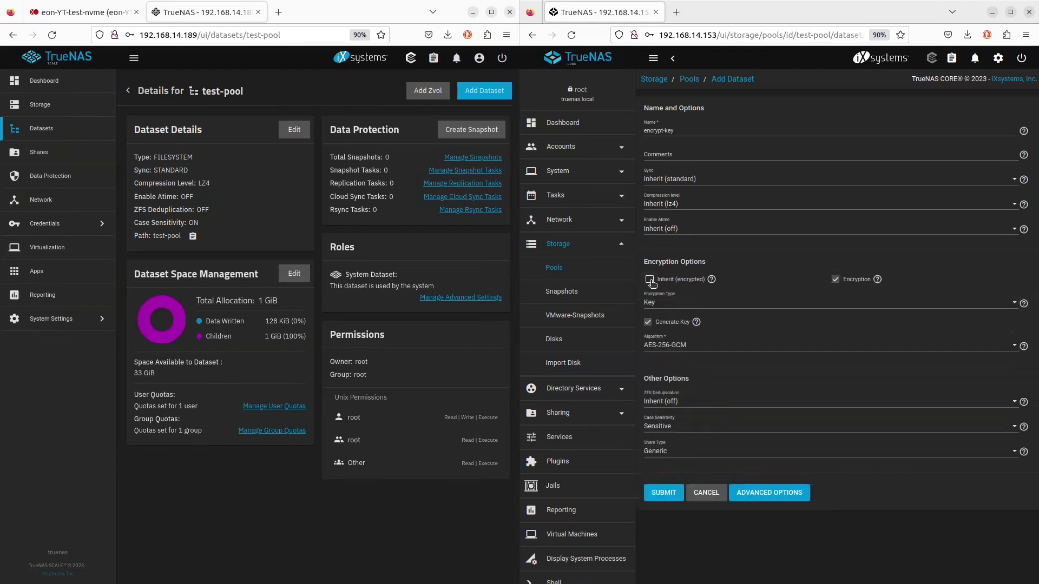
left_click(650, 279)
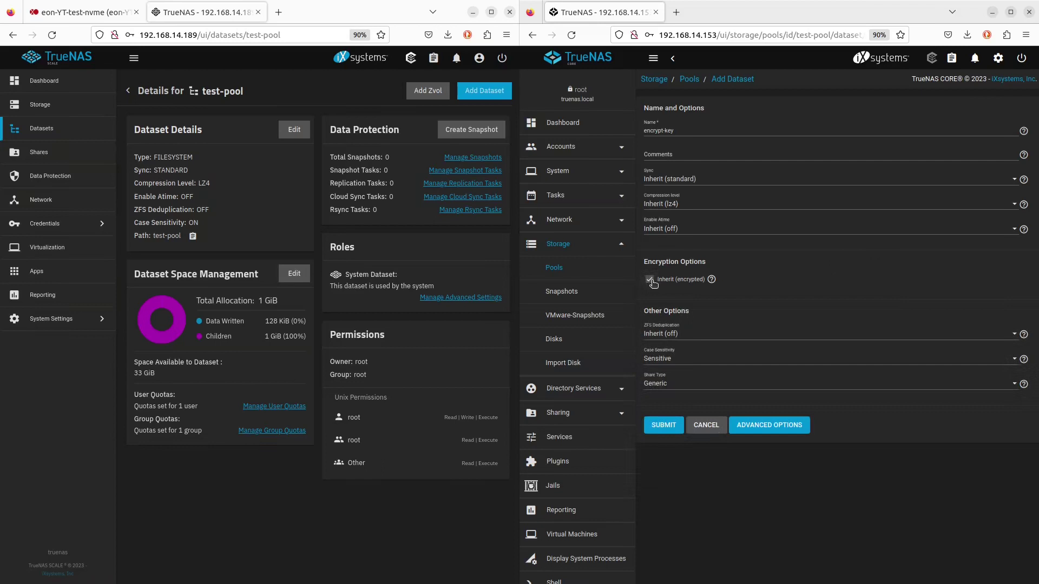
left_click(650, 280)
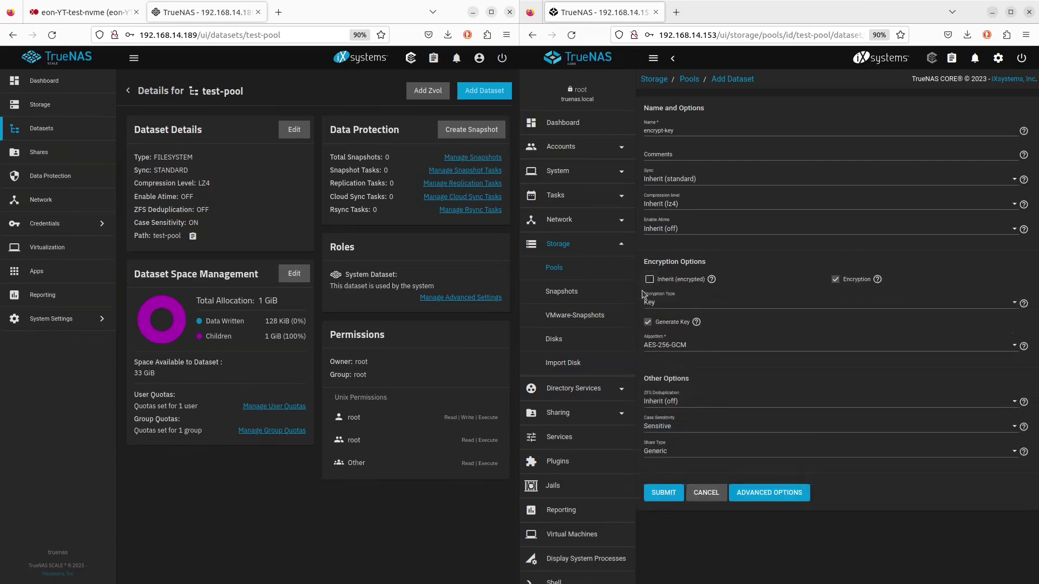
left_click(675, 305)
left_click(675, 305)
left_click(675, 305)
left_click(675, 305)
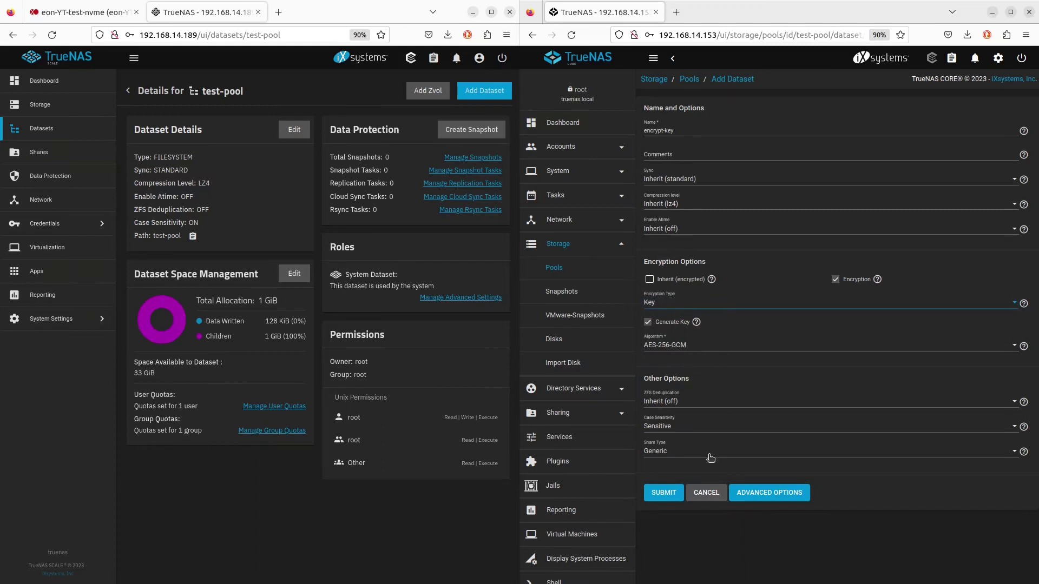
left_click(657, 494)
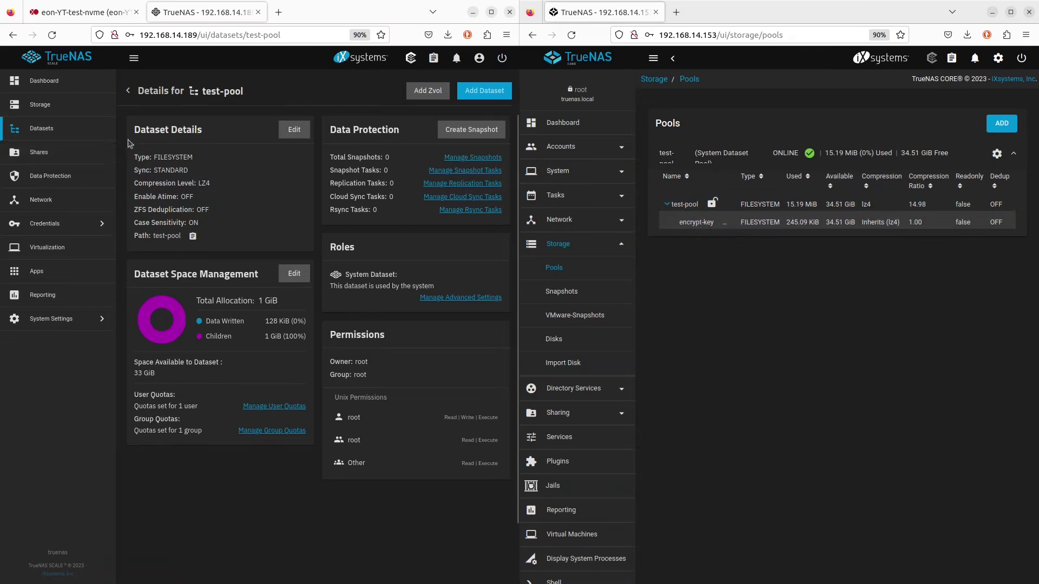
Begin adding a second dataset under test-pool on SCALE
left_click(53, 131)
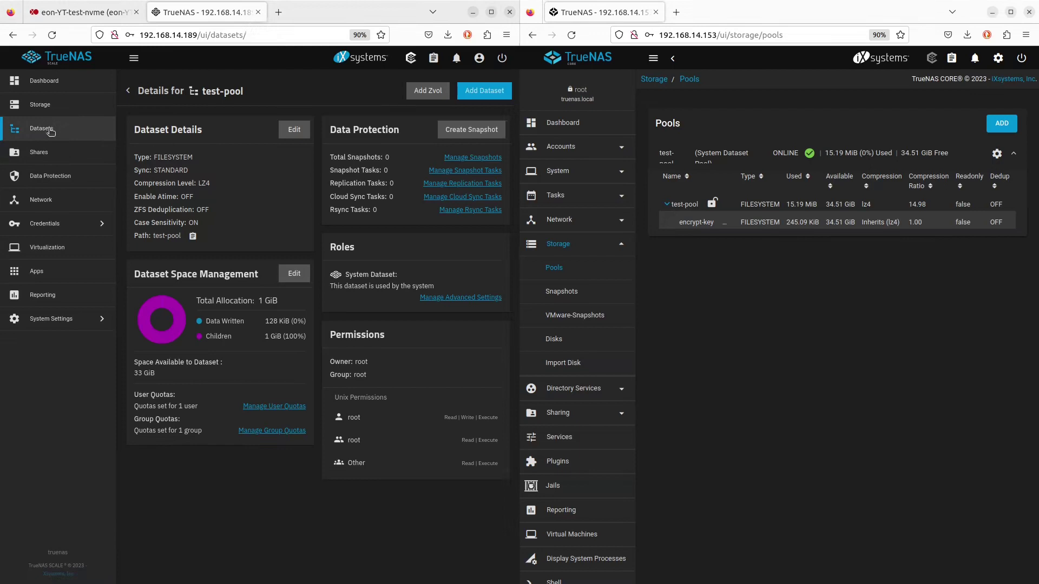
double_click(223, 92)
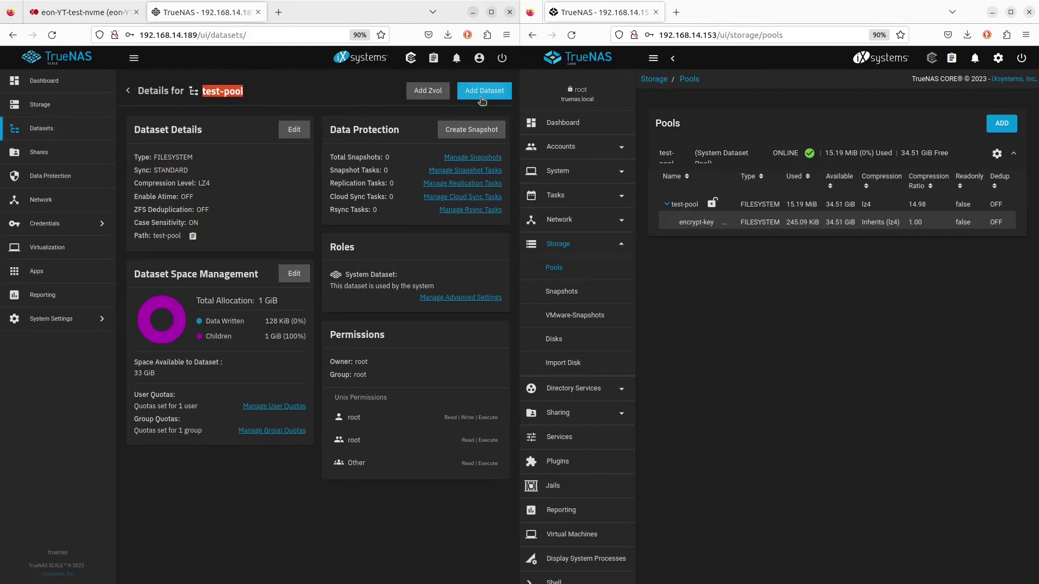
left_click(482, 91)
left_click(170, 228)
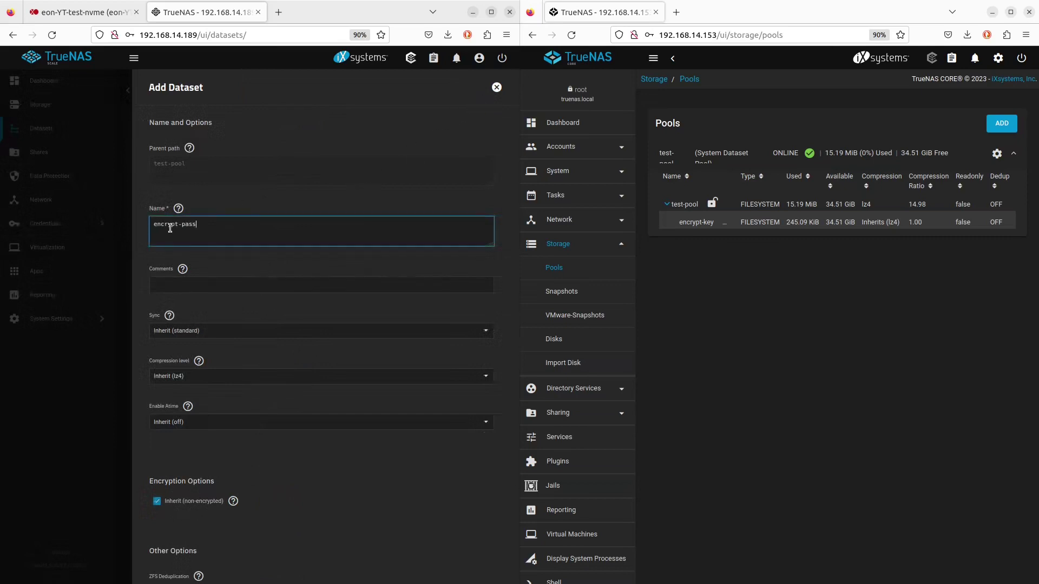
scroll(229, 324, "down", 1)
scroll(230, 324, "down", 4)
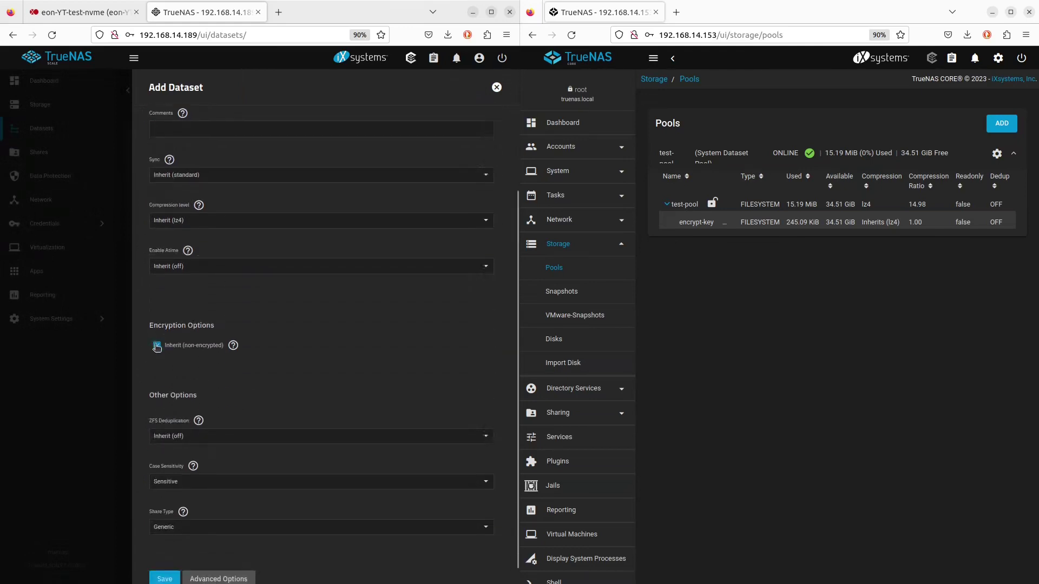
Give the dataset its own Passphrase encryption, entering and confirming the passphrase
left_click(157, 347)
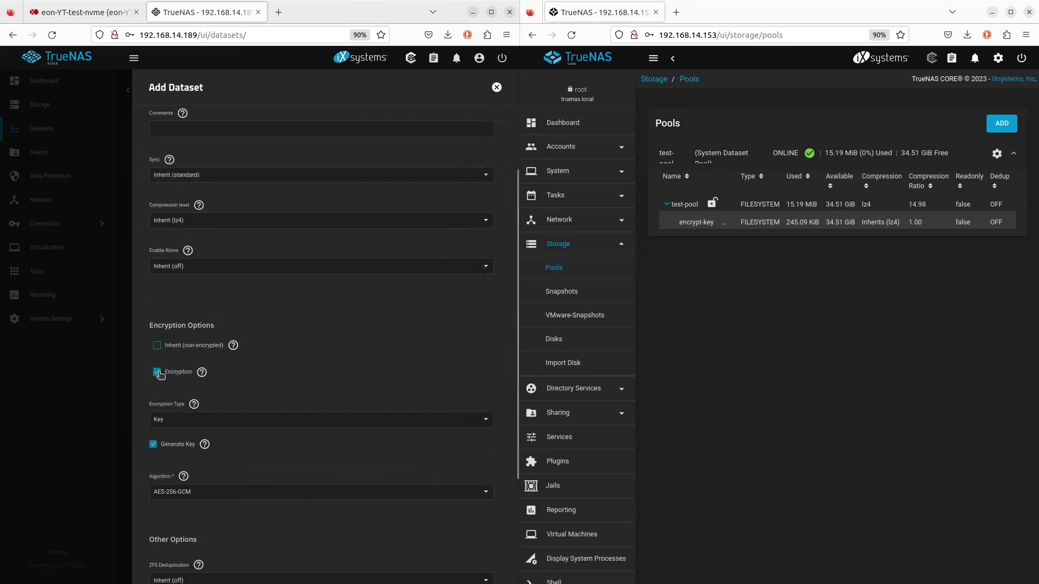
left_click(187, 420)
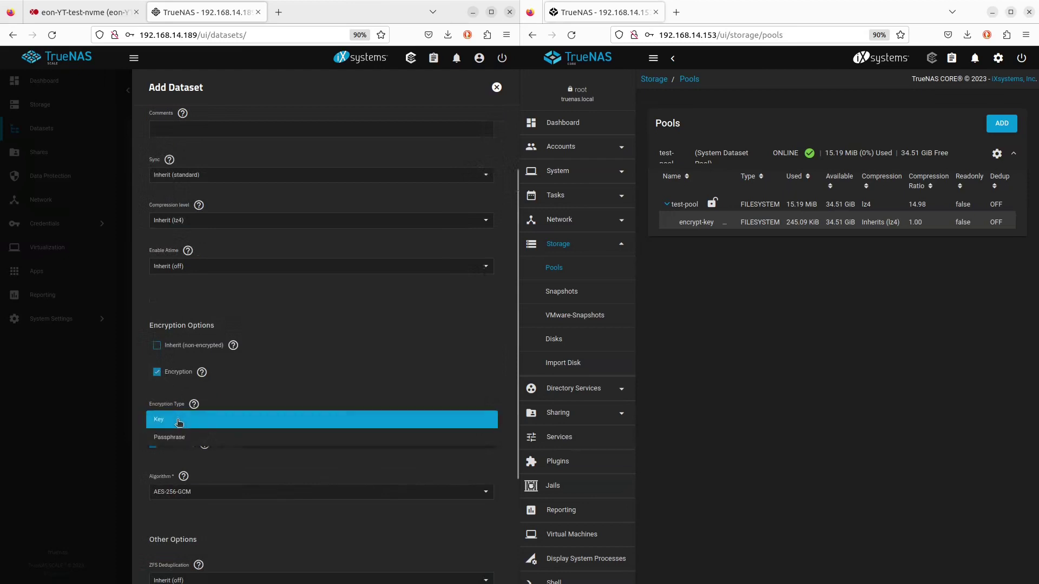
left_click(181, 437)
scroll(219, 408, "down", 2)
left_click(201, 360)
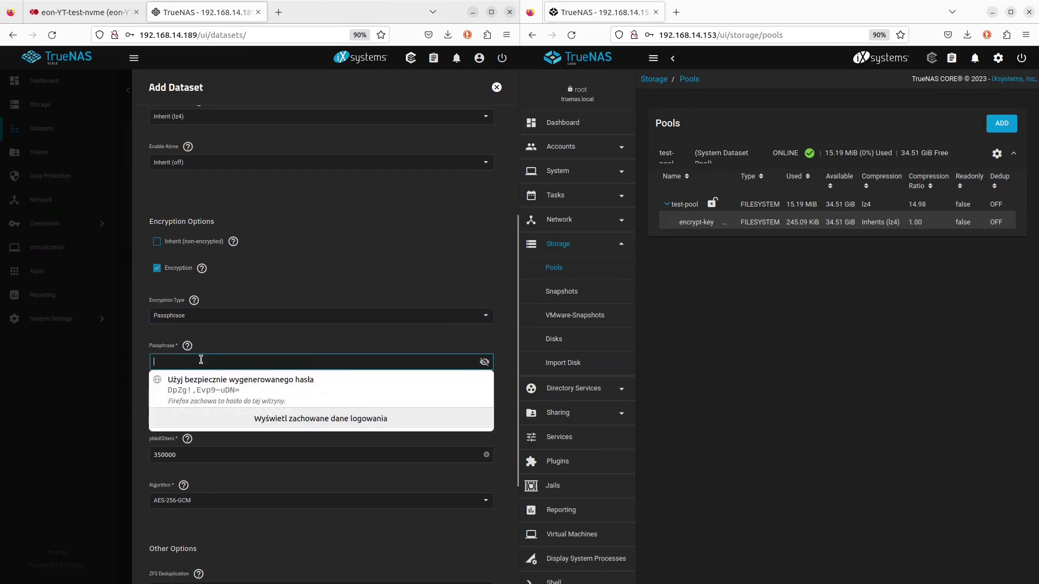
type("12345678")
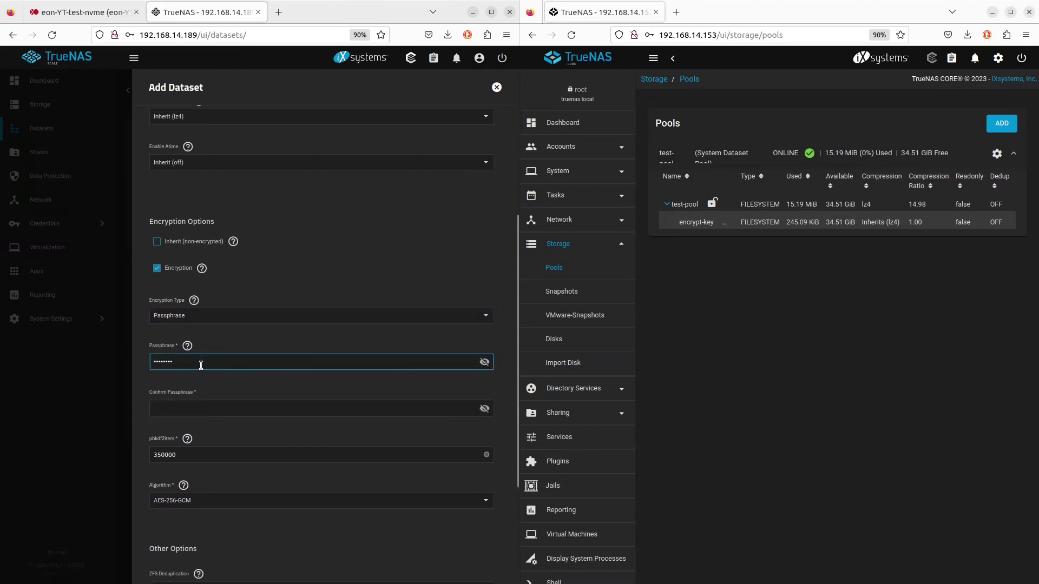
left_click(185, 410)
type("123")
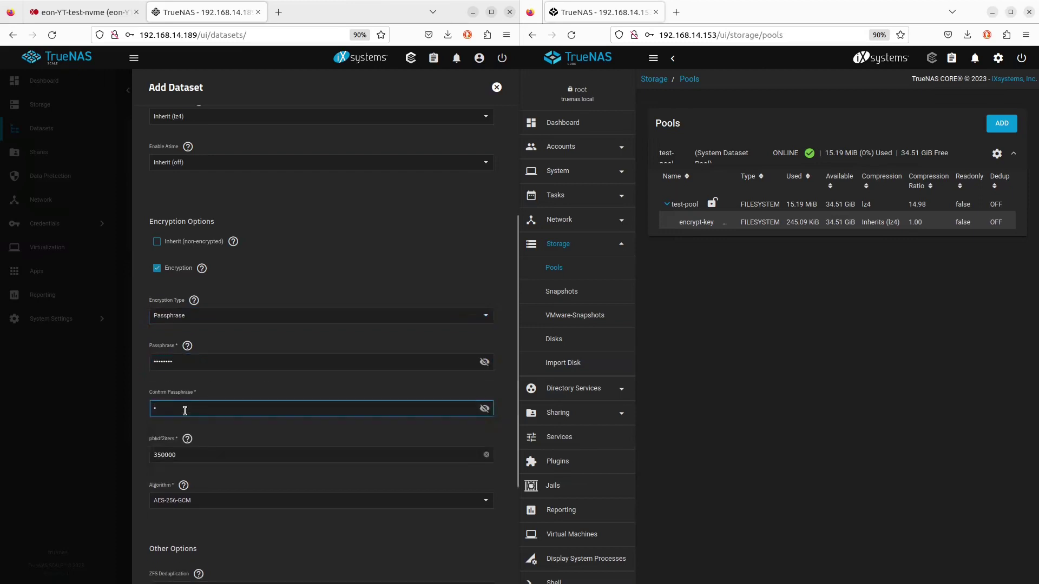
Keep AES-256-GCM, save the dataset, decline the browser password prompt, then open Sharing
scroll(187, 411, "down", 2)
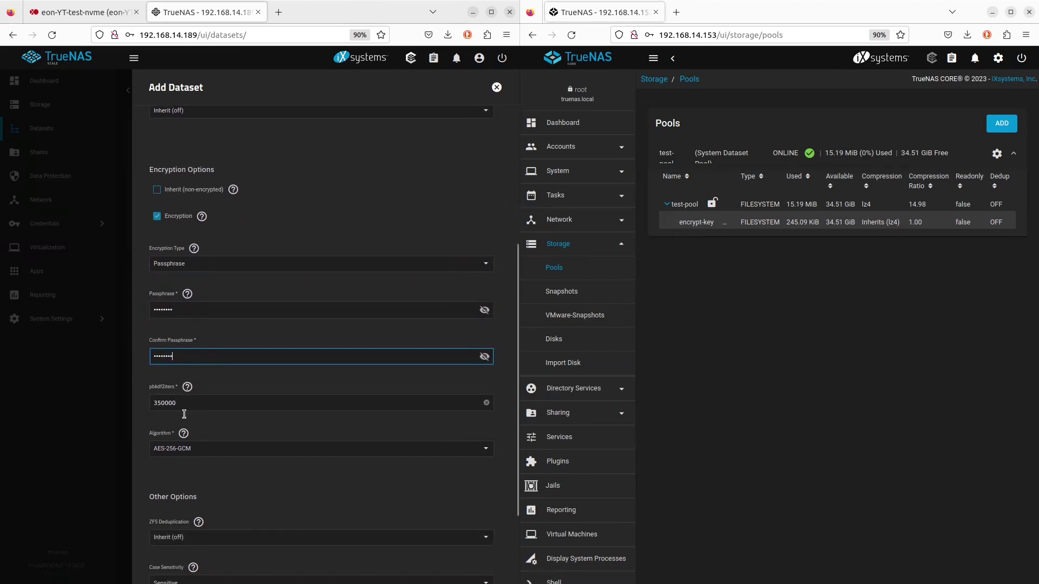
left_click(206, 454)
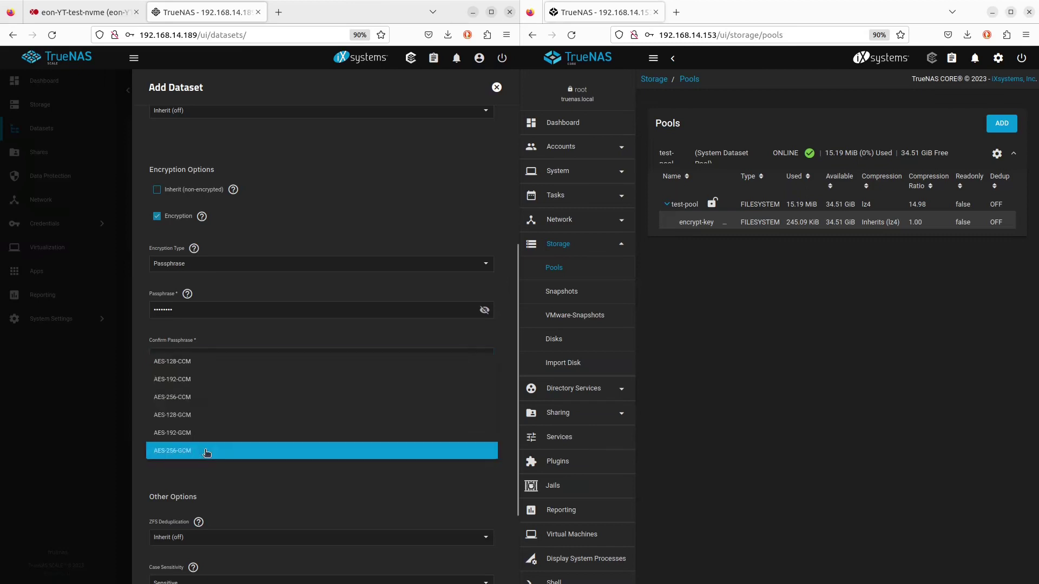
left_click(207, 453)
scroll(228, 470, "down", 4)
left_click(165, 580)
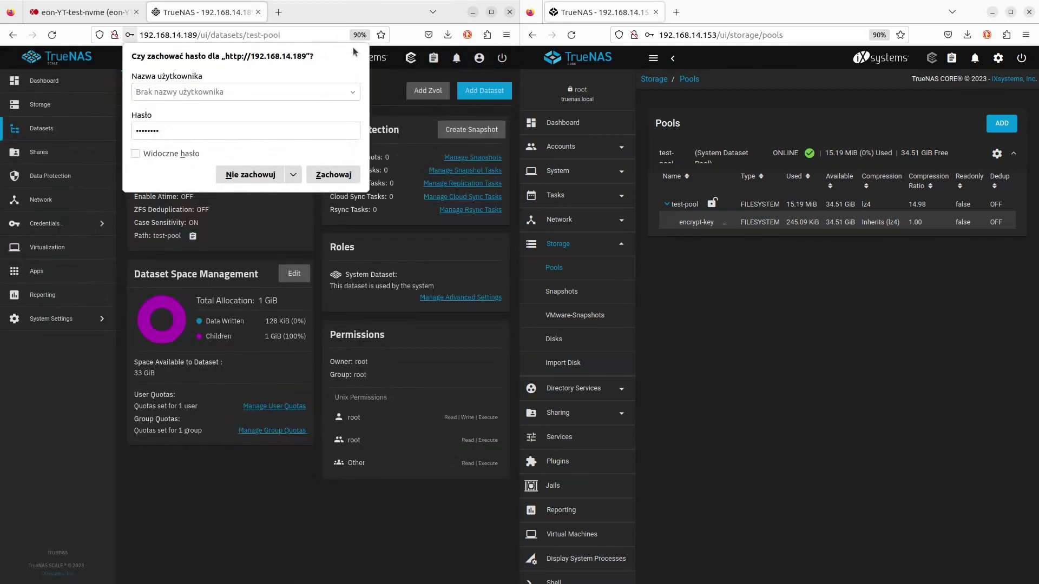
left_click(265, 172)
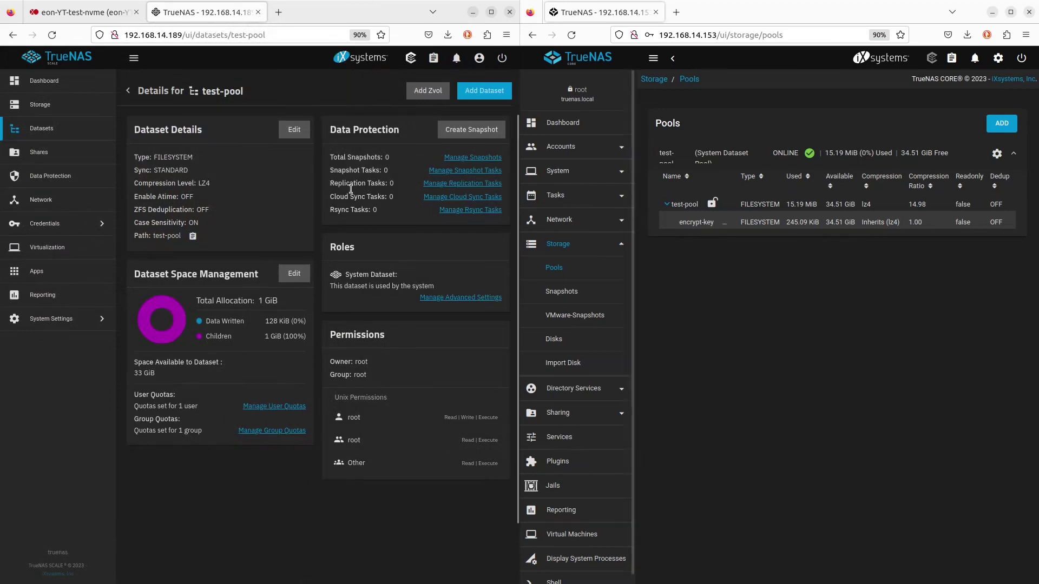
left_click(47, 155)
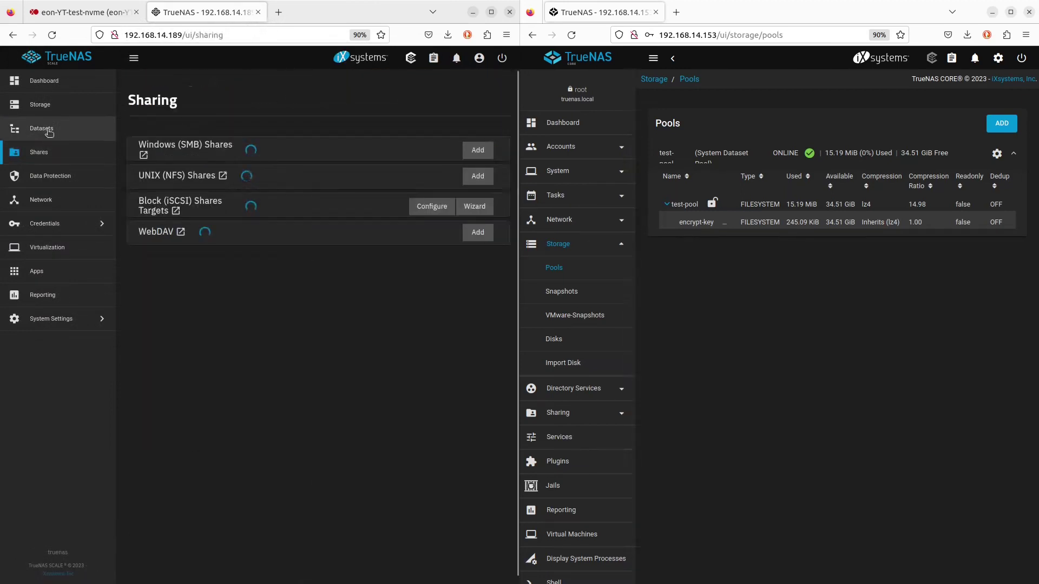
Return to SCALE's Datasets list, then on CORE begin adding a dataset under test-pool
left_click(41, 129)
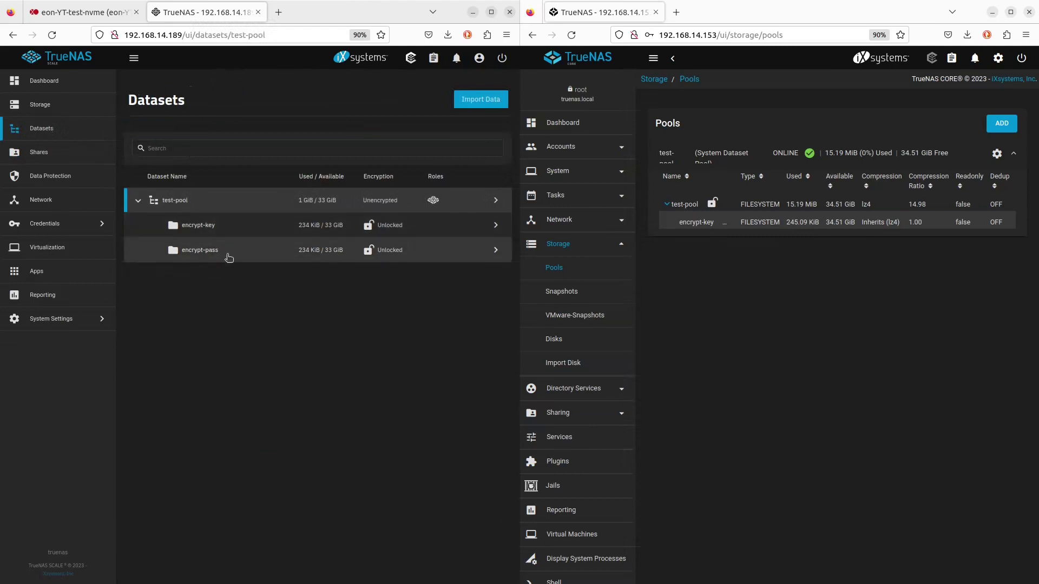
left_click(725, 221)
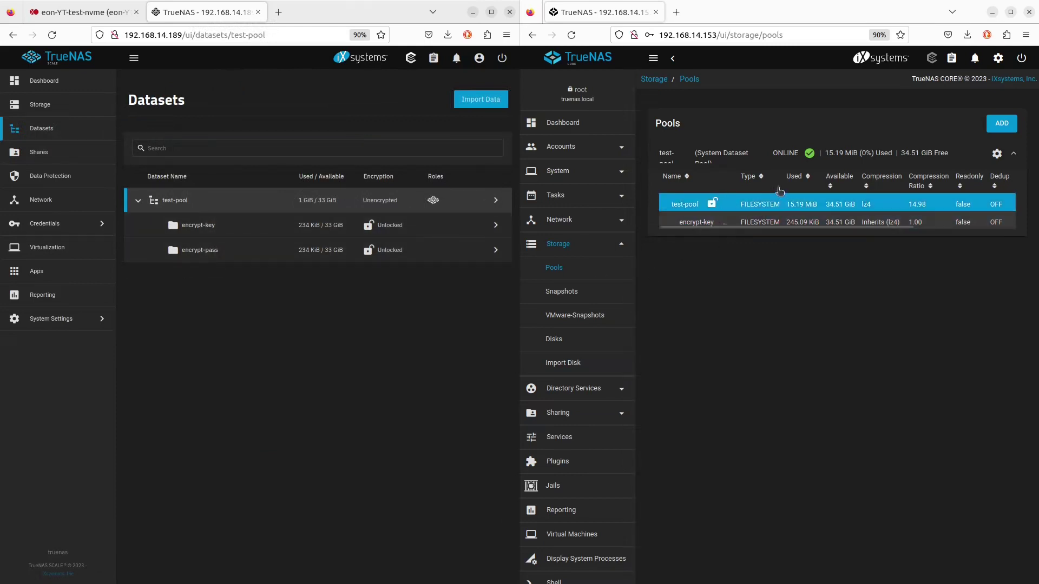
left_click(1001, 123)
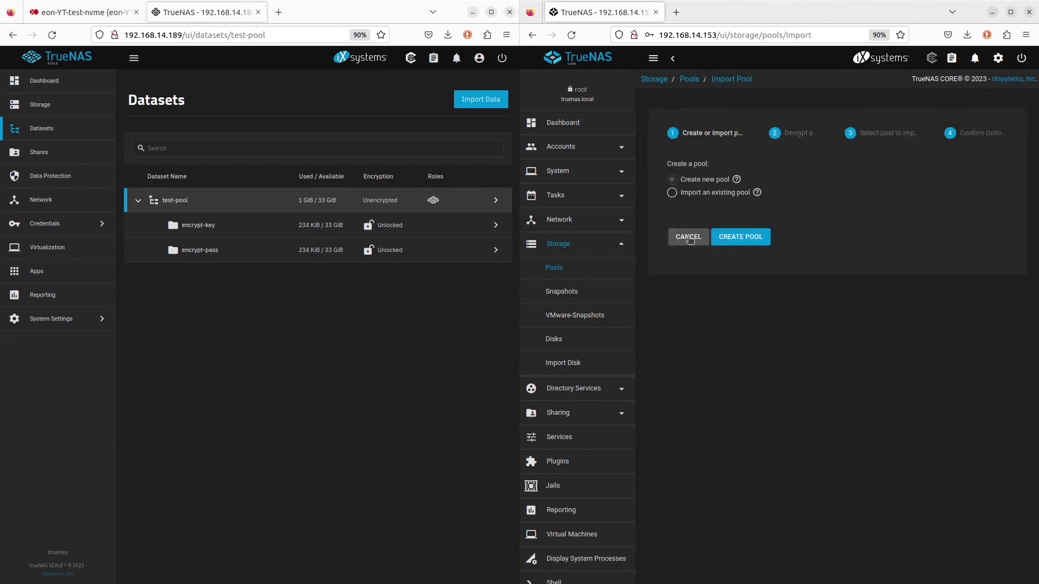
left_click(688, 237)
left_click_drag(900, 228, 1001, 227)
left_click(1007, 202)
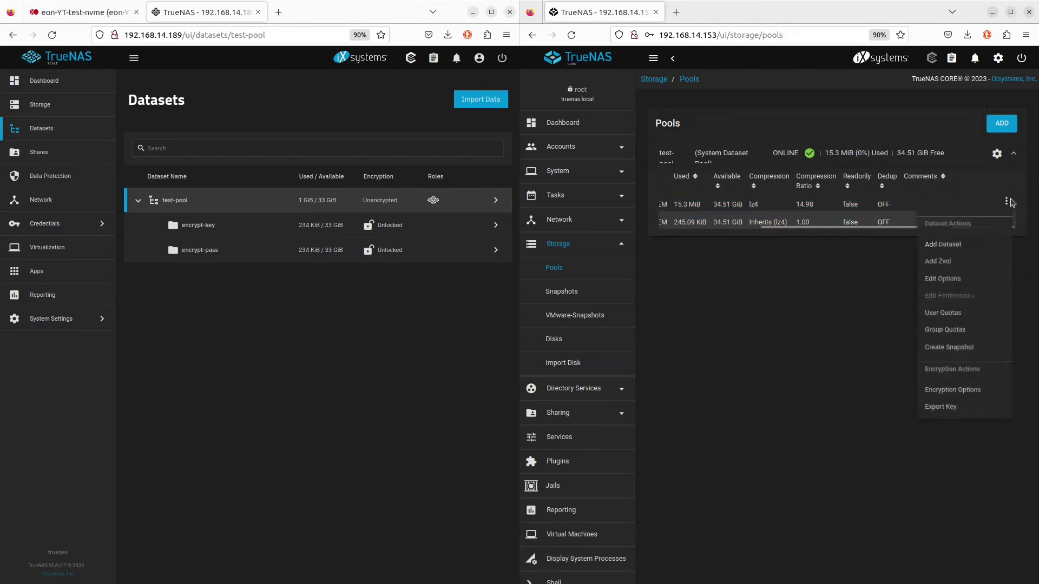
left_click(955, 249)
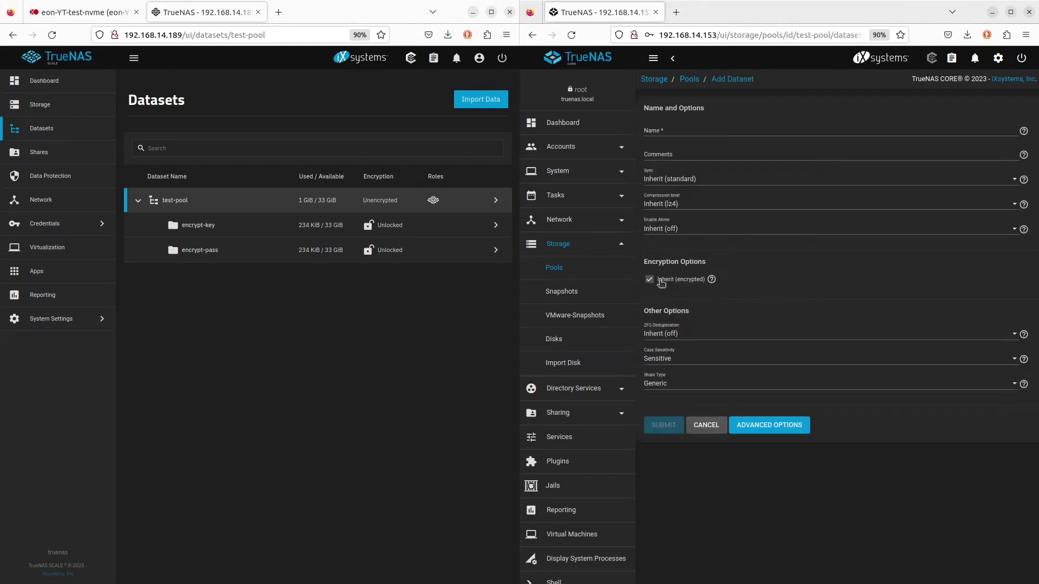
Create encrypt-pass with its own Passphrase encryption, entering and confirming the passphrase
left_click(649, 280)
left_click(690, 305)
left_click(676, 327)
left_click(689, 325)
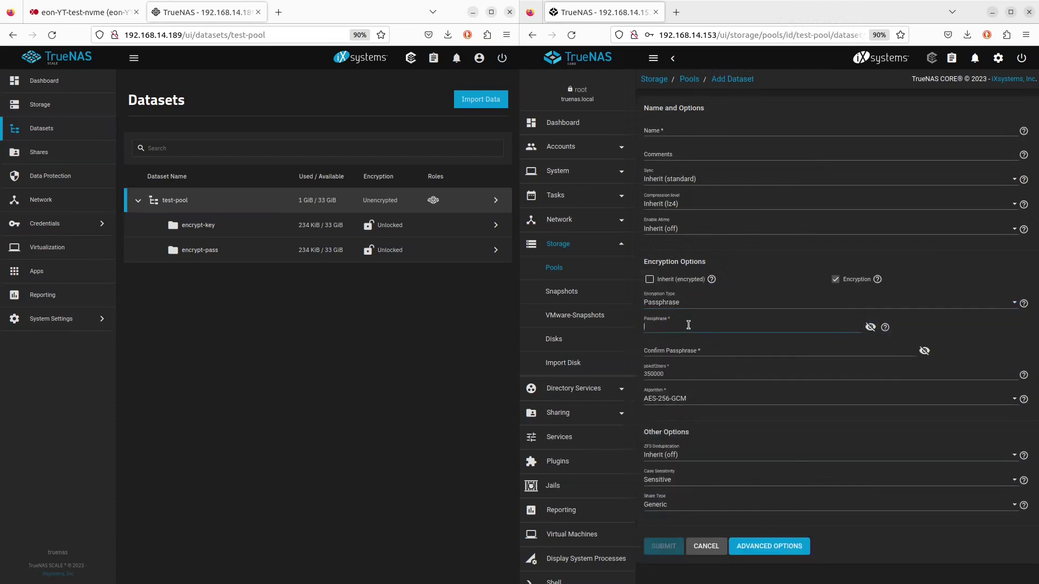
type("p")
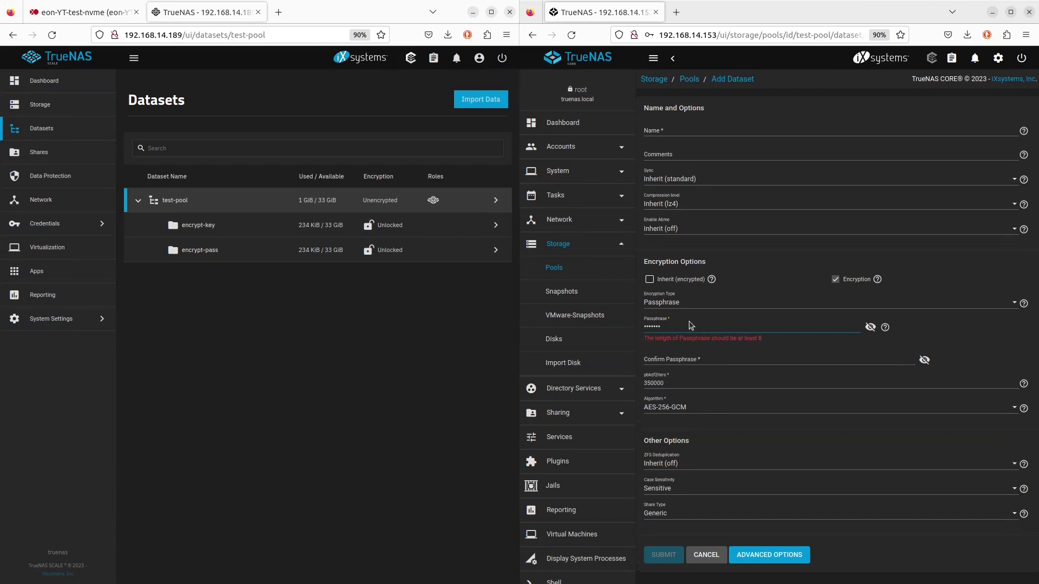
type("d")
left_click(672, 349)
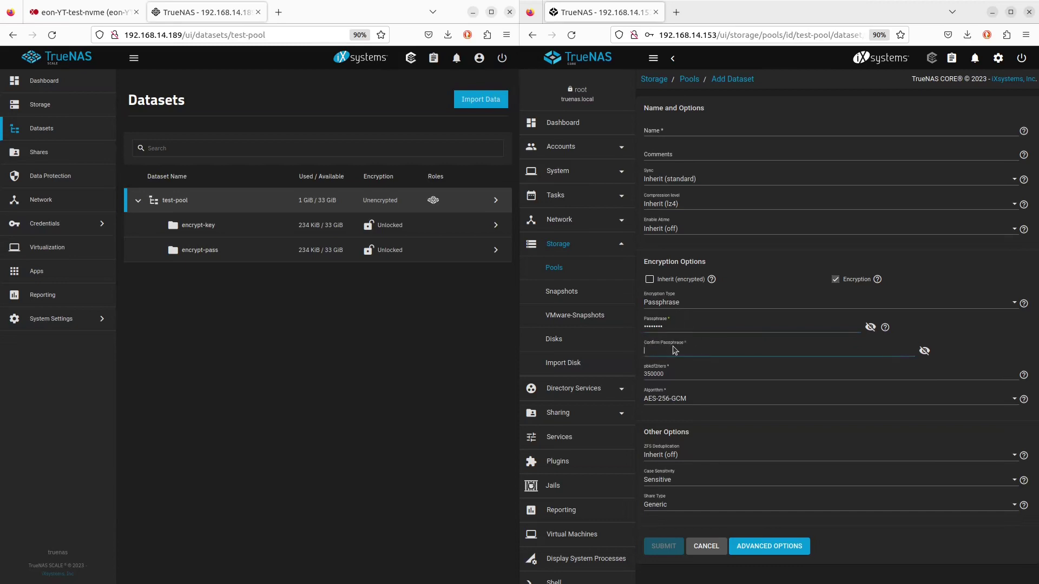
type("pd")
left_click(678, 130)
type("enc")
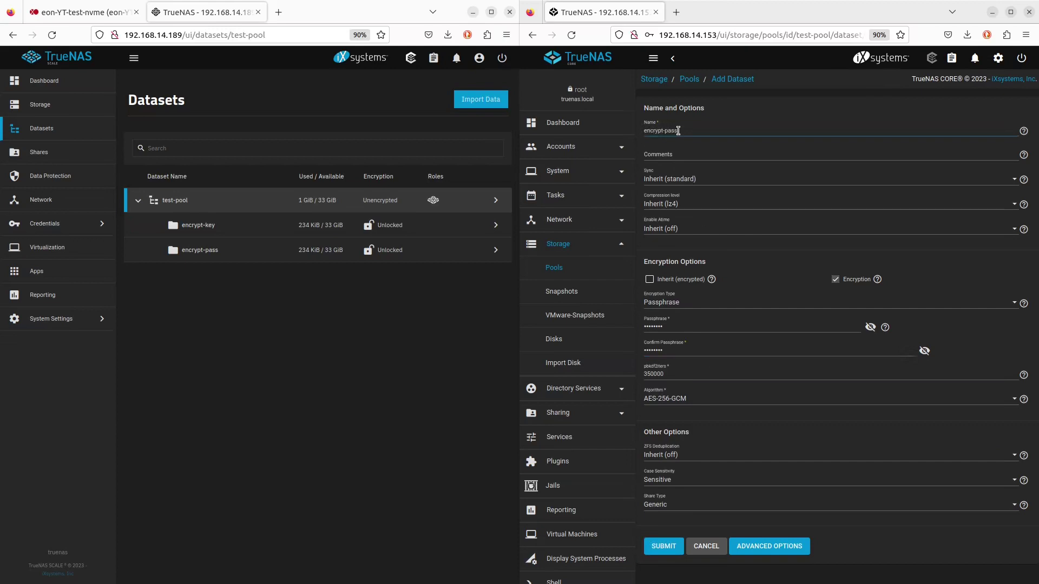
left_click(663, 538)
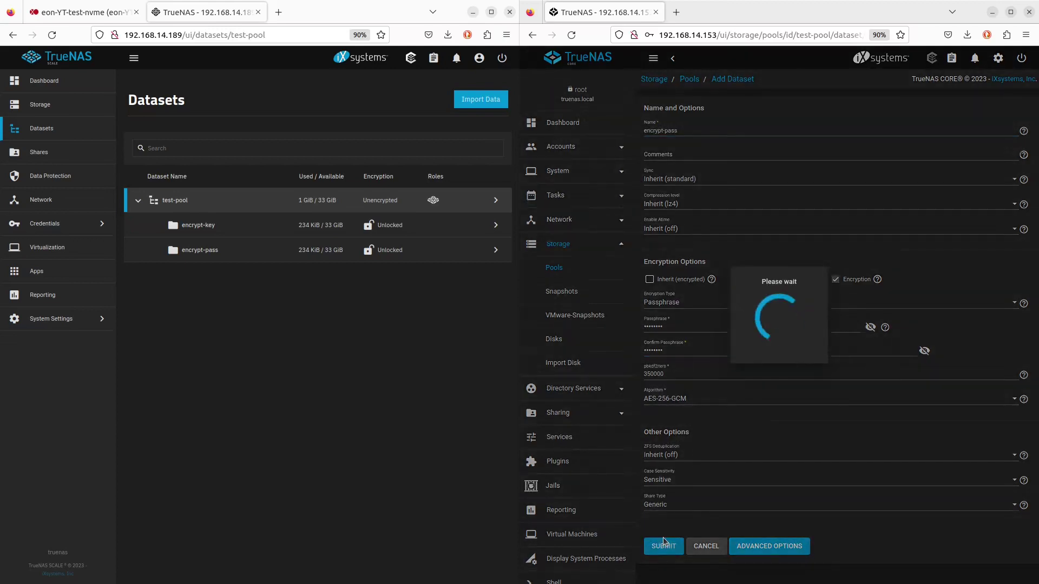
Zoom out to view the whole CORE pools table, then open test-pool's details on SCALE
scroll(776, 243, "right", 3)
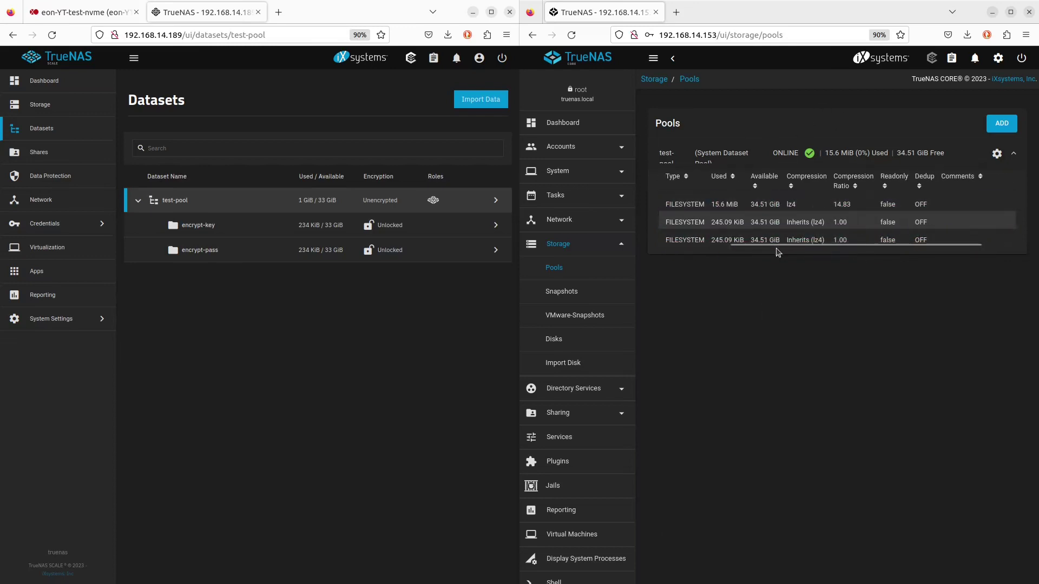
key("ctrl+minus")
left_click(775, 205)
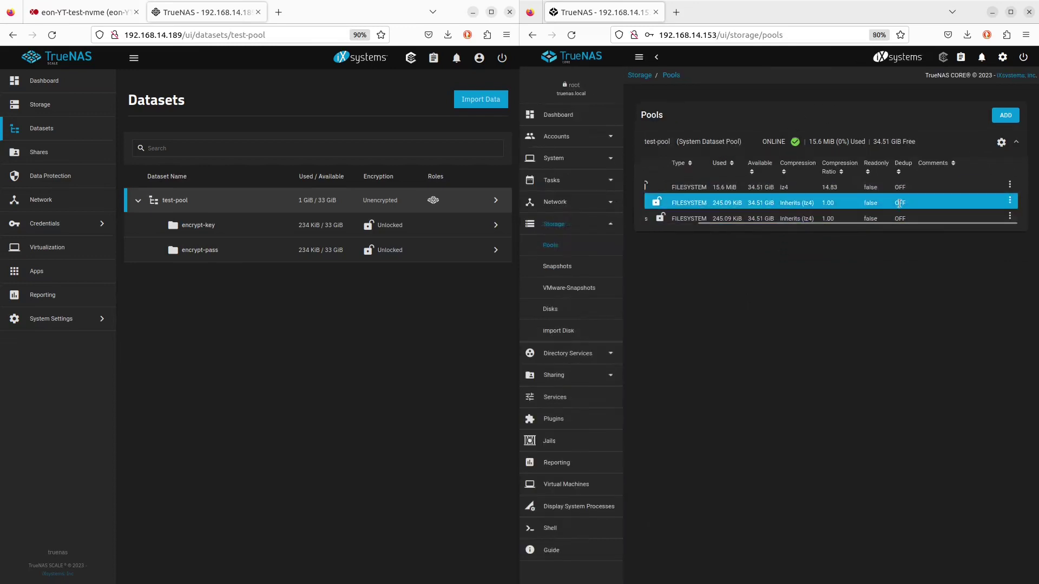
left_click_drag(728, 223, 680, 231)
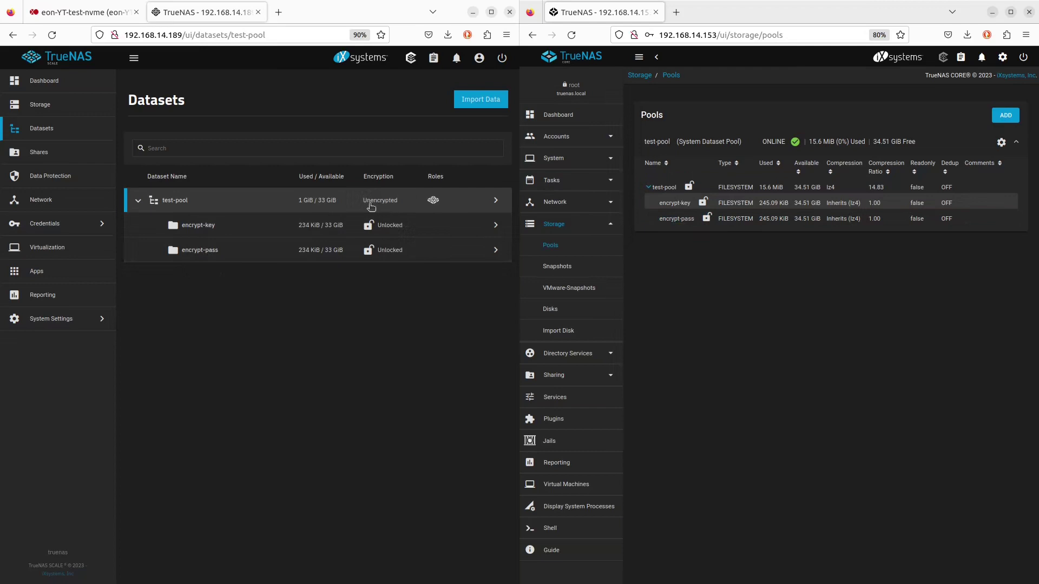
left_click(496, 202)
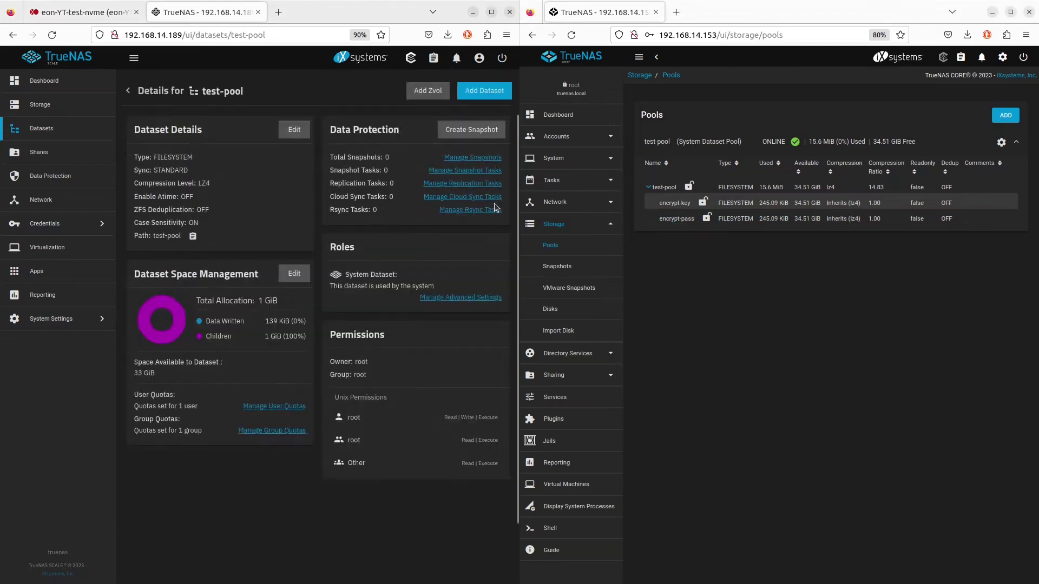
Add an unencrypted non-encrypt dataset under test-pool, then open the Sharing page
left_click(483, 91)
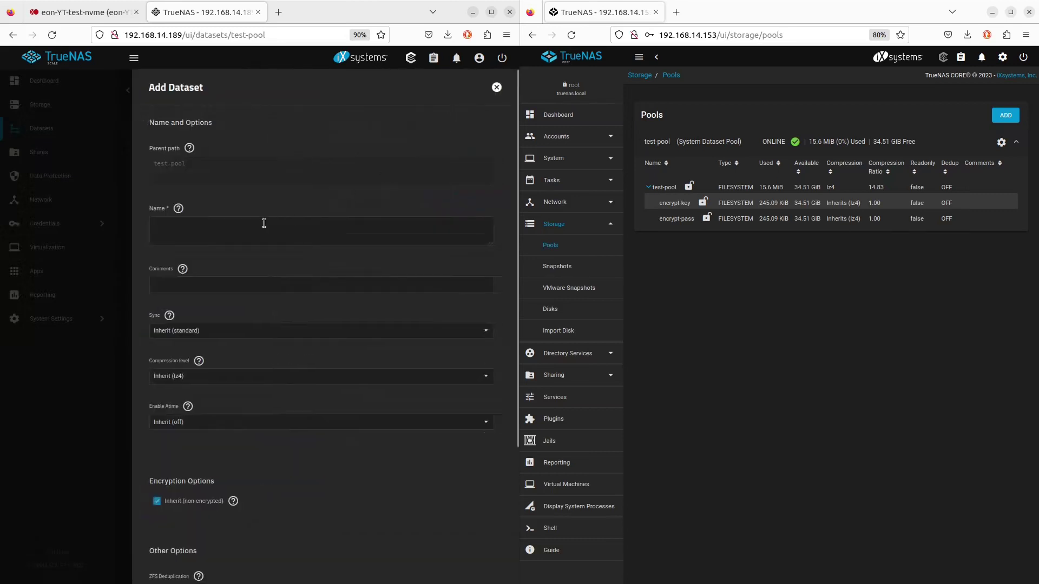
left_click(186, 222)
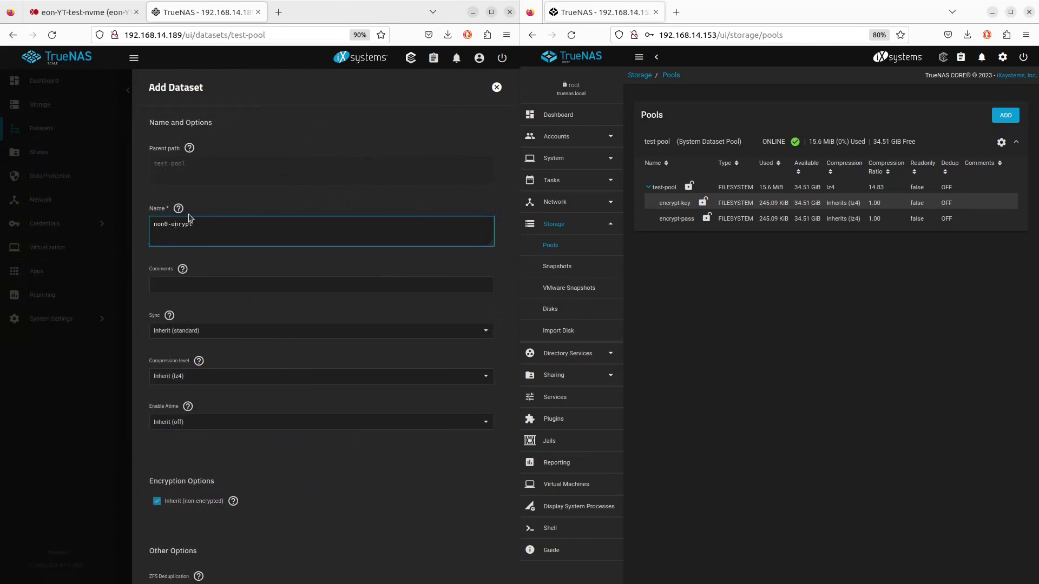
key("BackSpace")
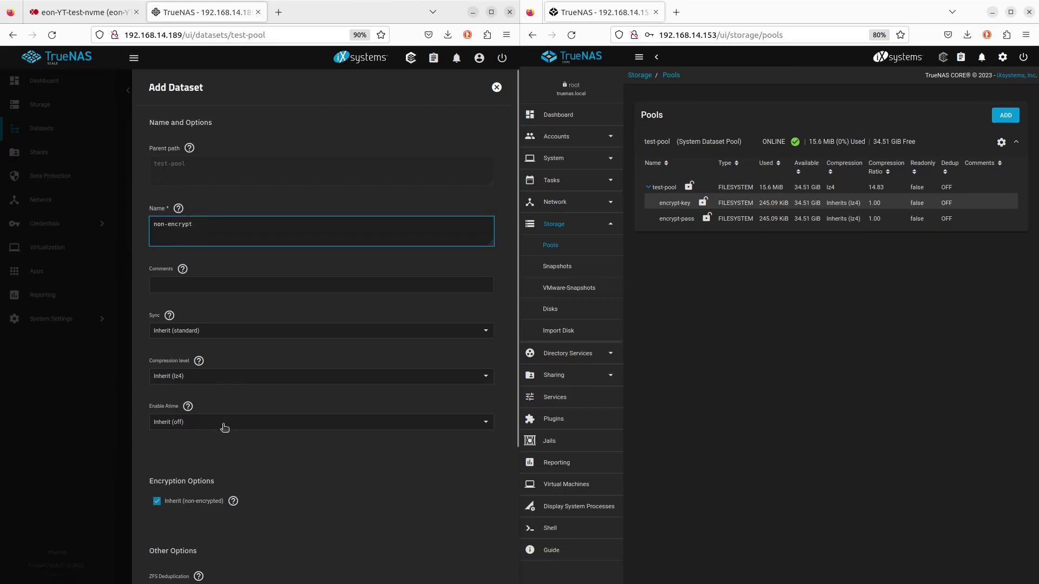
scroll(209, 449, "down", 1)
scroll(242, 559, "down", 2)
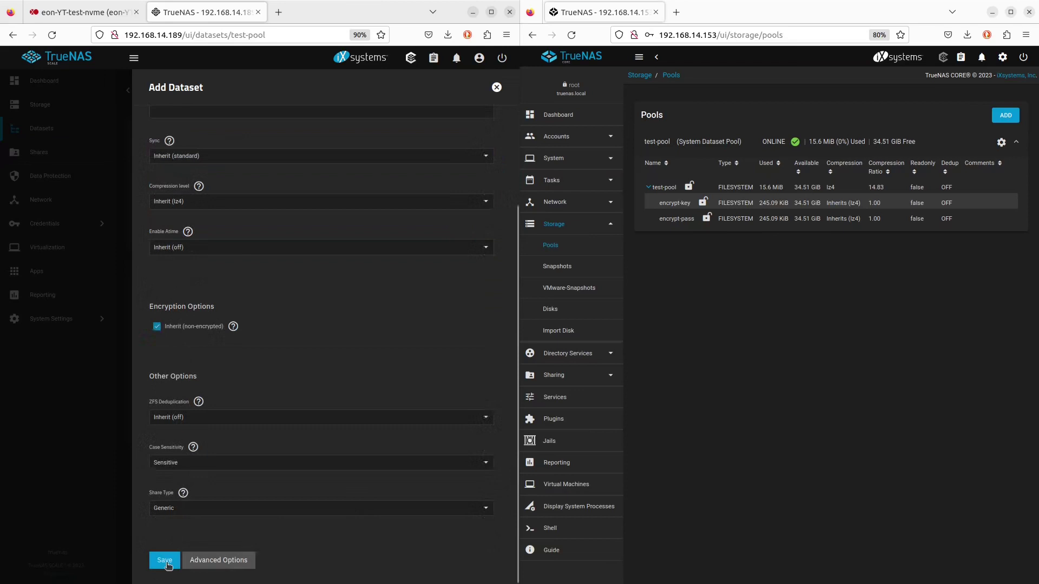
left_click(169, 563)
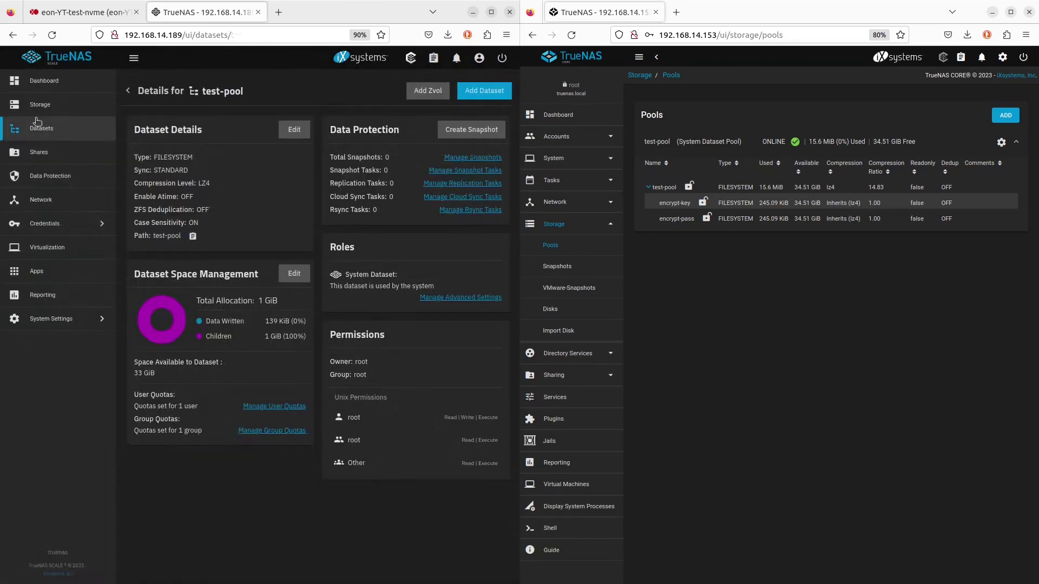
left_click(47, 152)
Show test-pool's datasets in SCALE, and back out of CORE's pool wizard to Pools
left_click(43, 128)
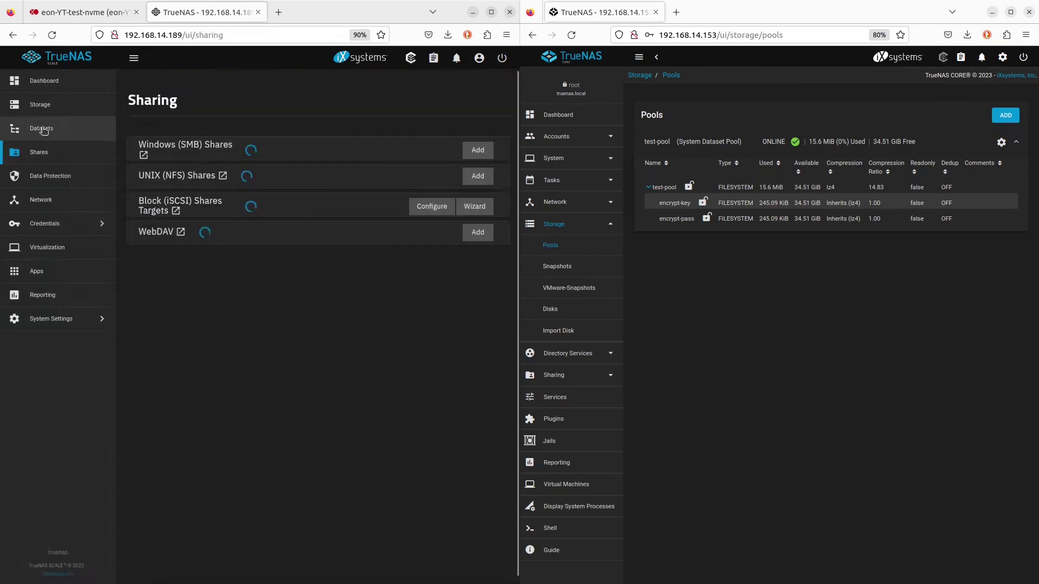
left_click(43, 105)
left_click(46, 127)
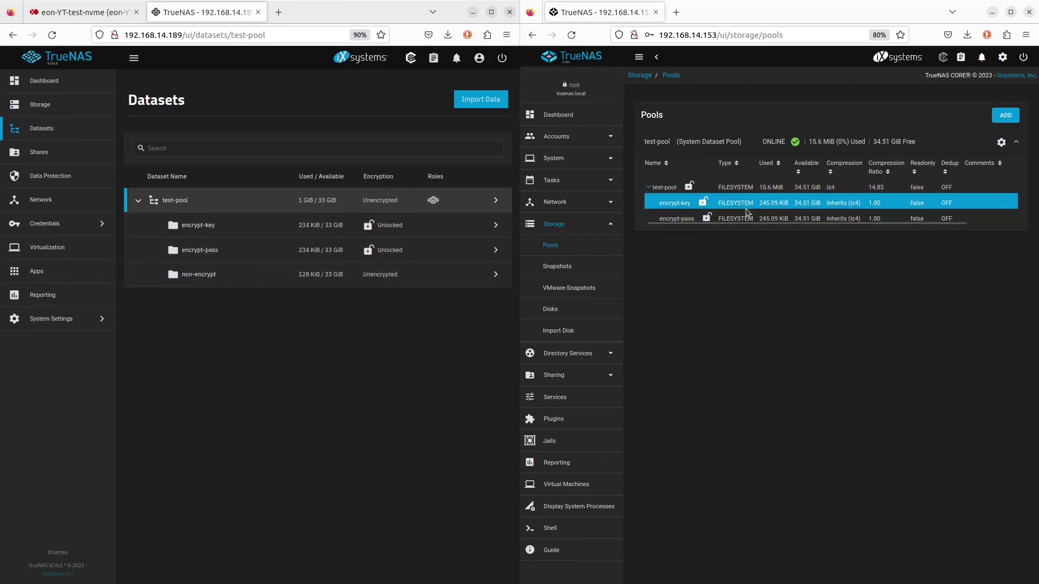
left_click(1006, 115)
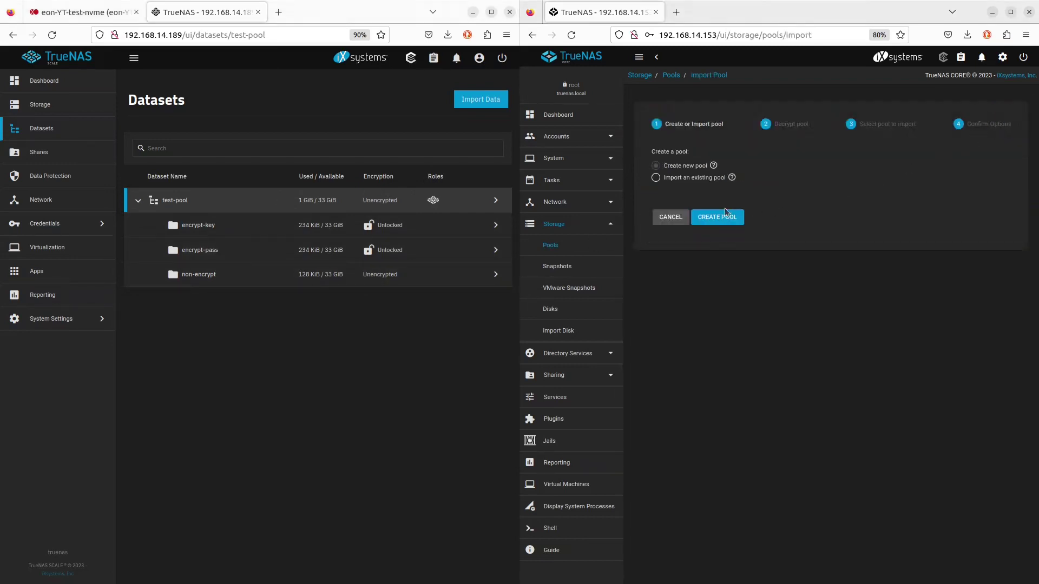
left_click(670, 217)
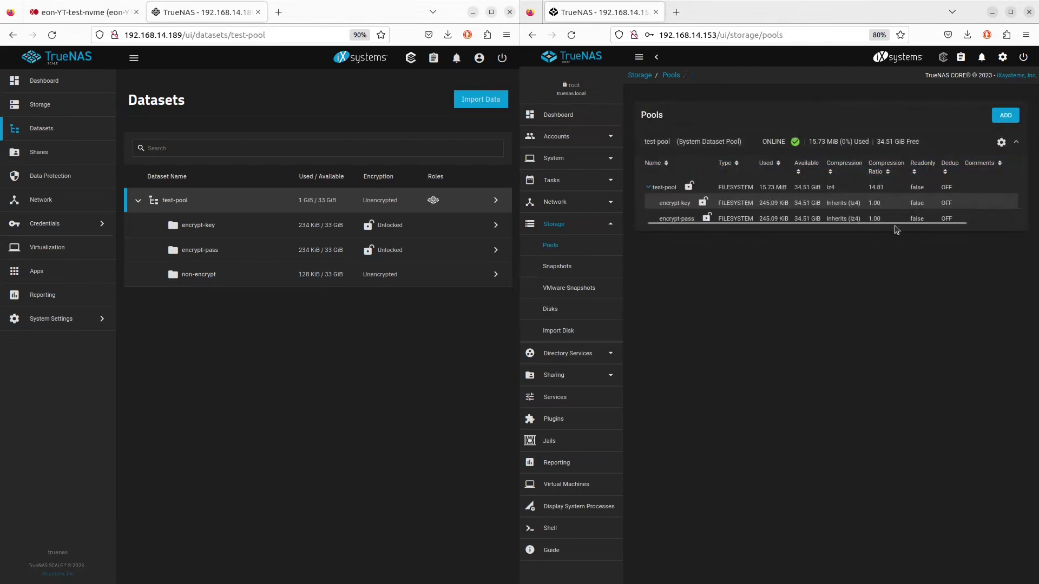
In CORE, submit a dataset 'non-encrypt' under test-pool without encryption, then return to Pools
left_click(1008, 189)
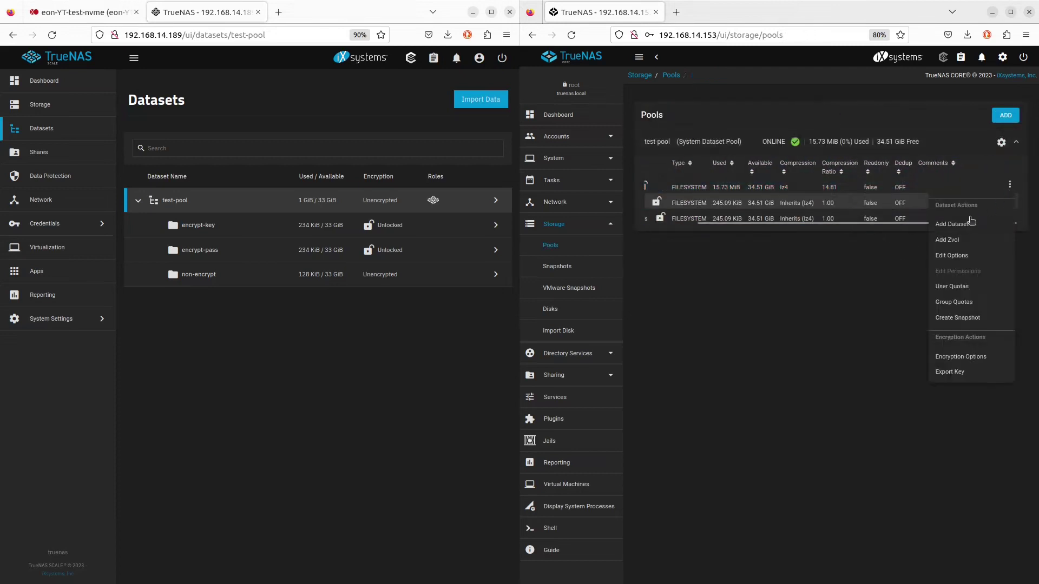
left_click(961, 223)
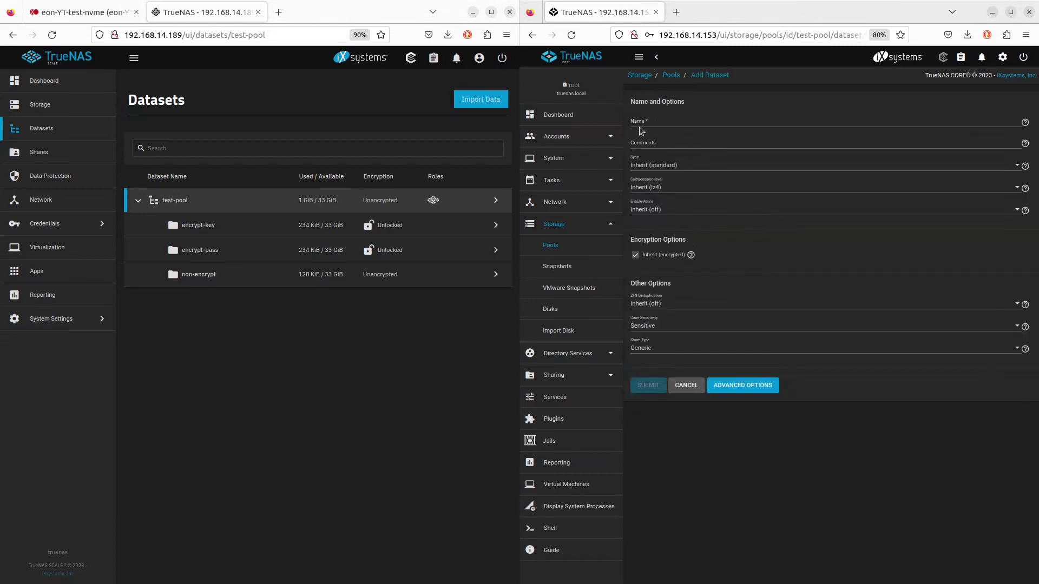
left_click(648, 124)
type("t")
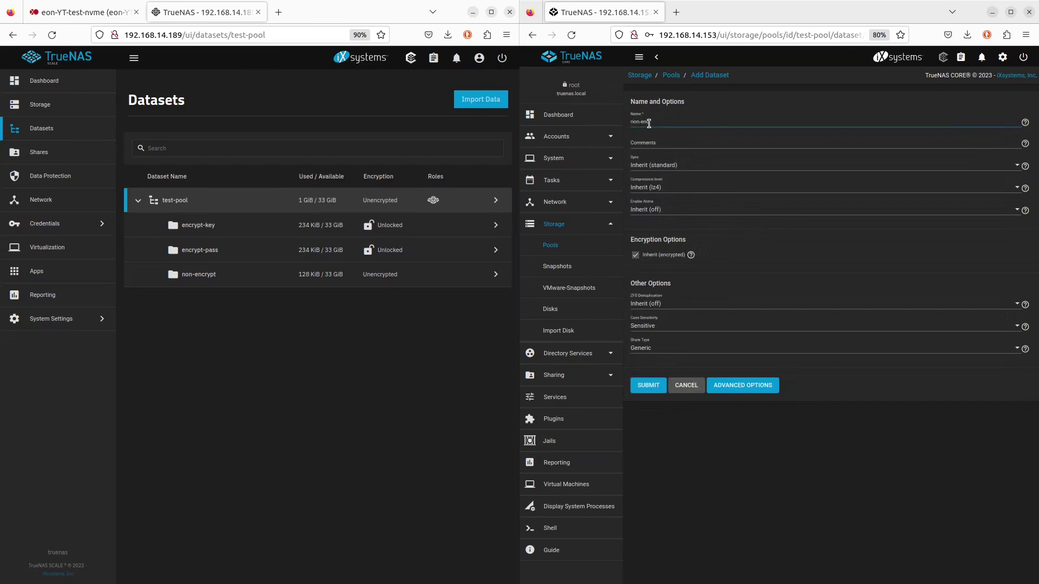
left_click(646, 255)
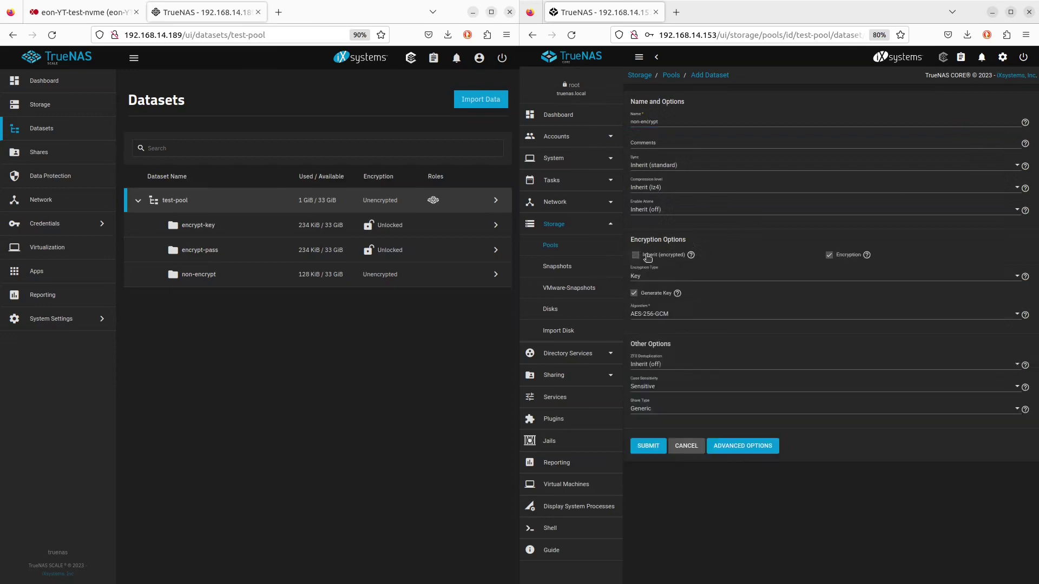
left_click(829, 256)
left_click(683, 342)
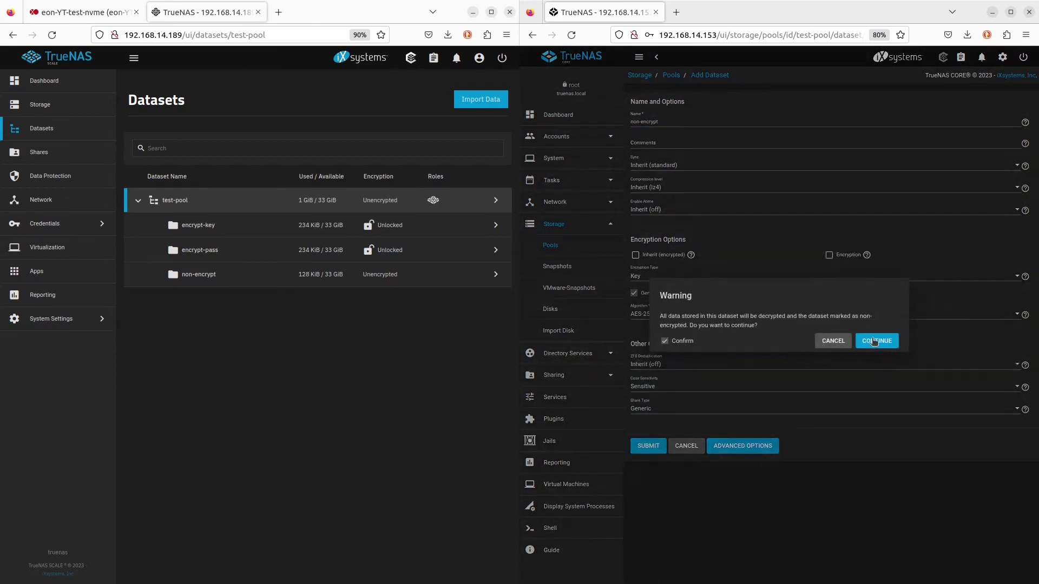
left_click(873, 341)
left_click(650, 391)
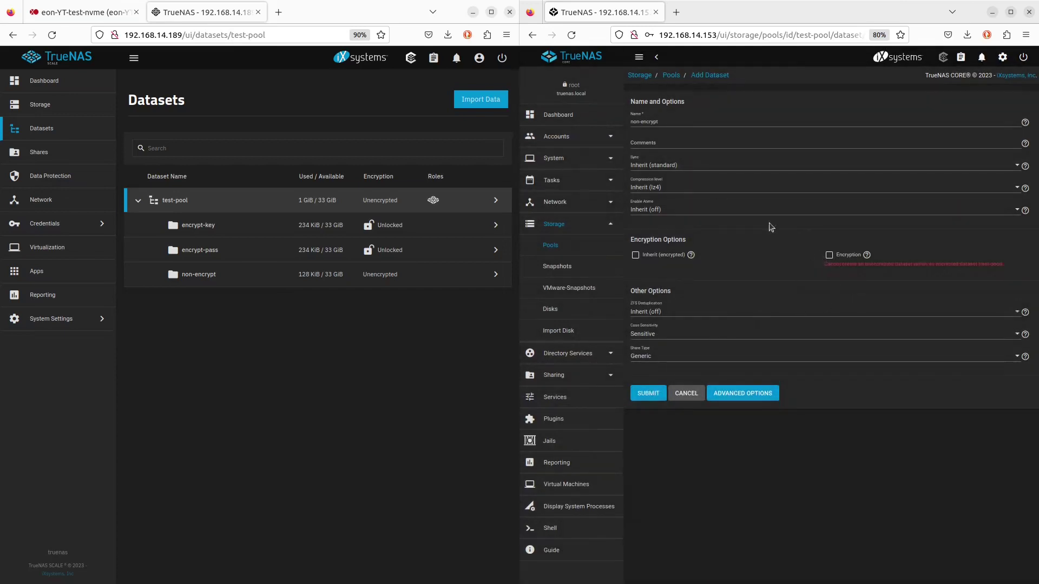
left_click(676, 77)
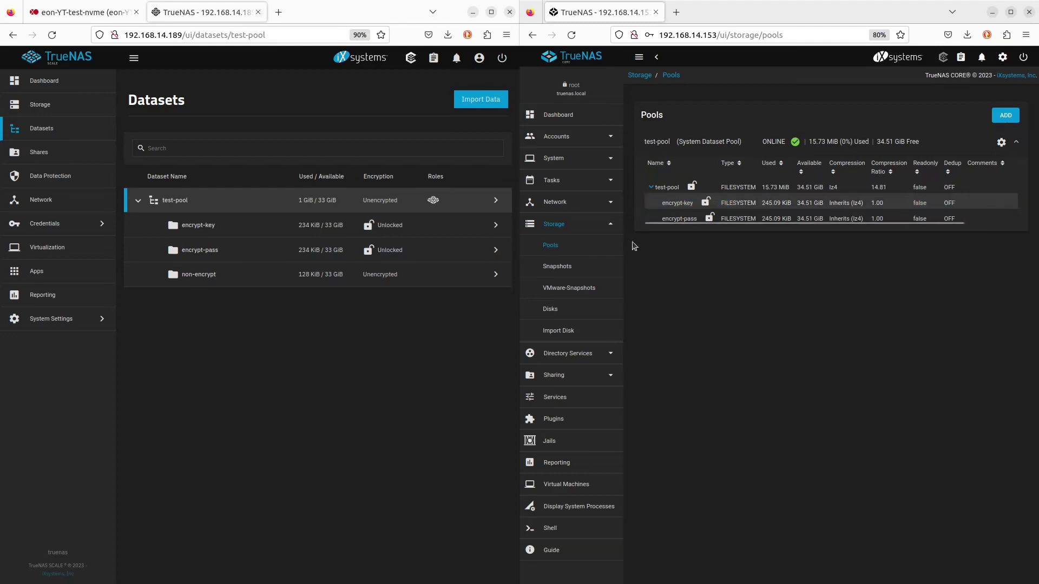
Lock encrypt-pass with Force unmount enabled, then view it in the Datasets list
left_click(492, 251)
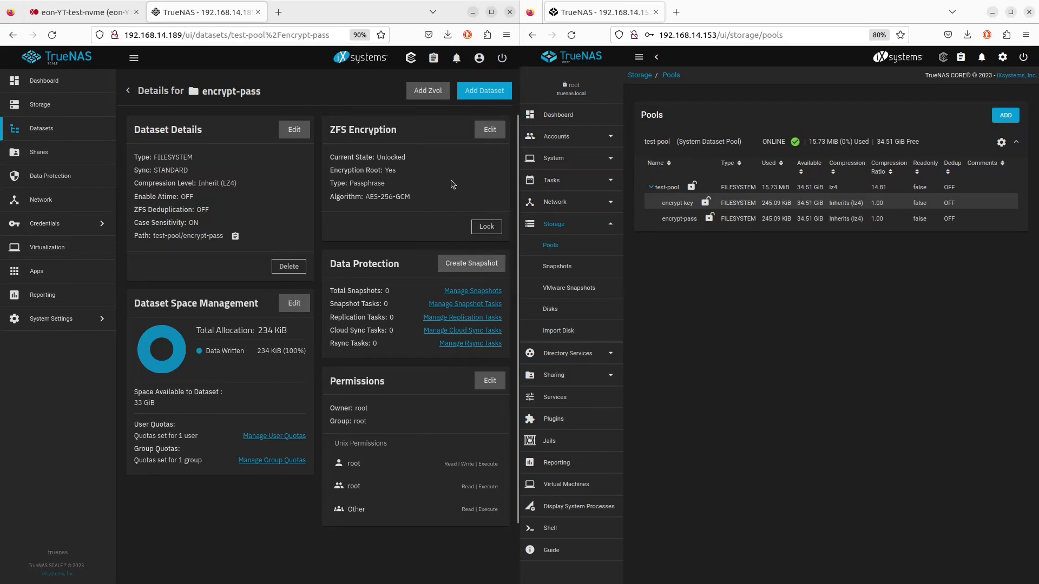
left_click(486, 226)
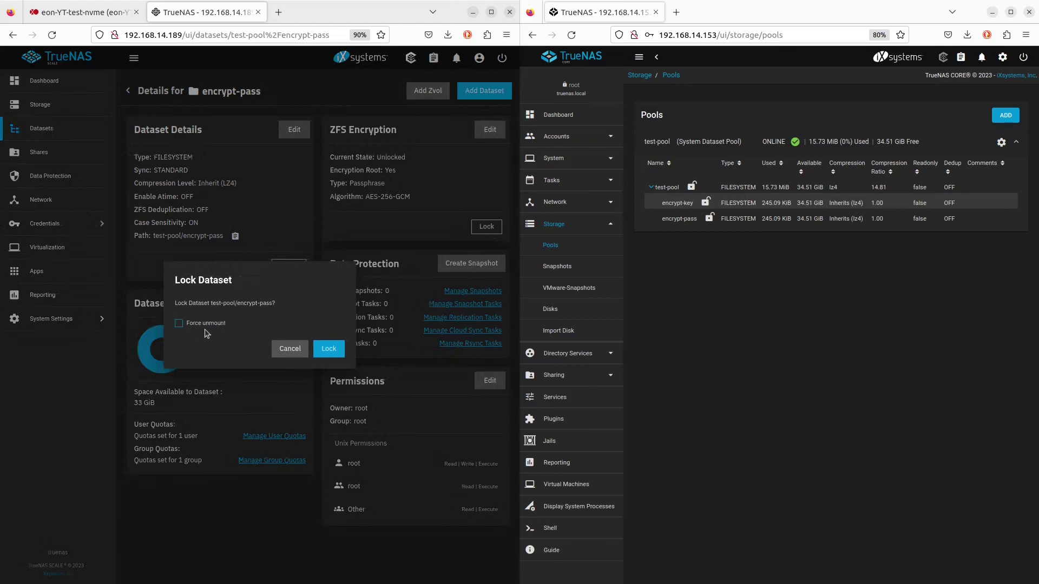
left_click(179, 323)
left_click(328, 349)
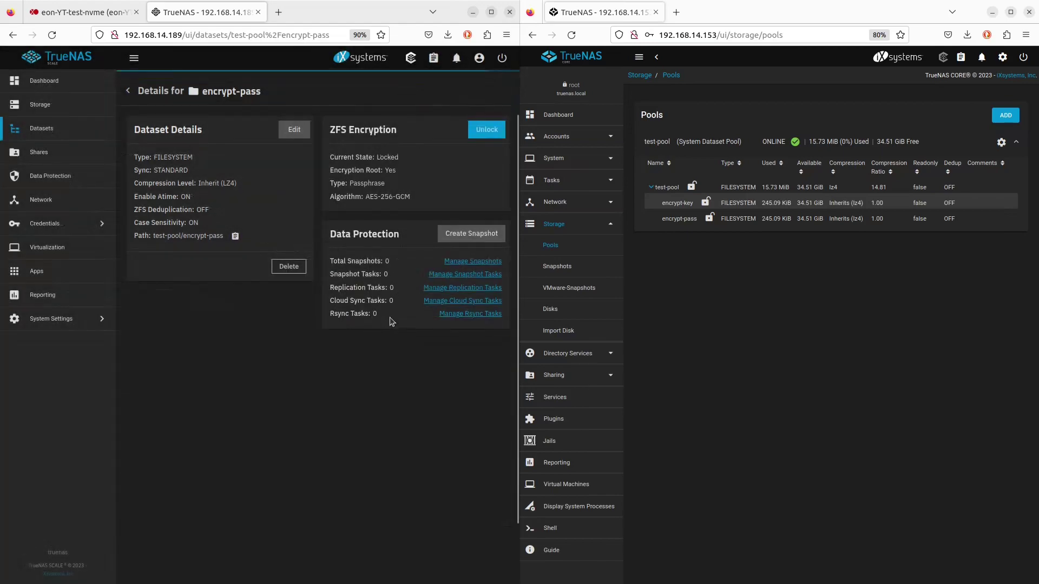
left_click(50, 105)
left_click(49, 130)
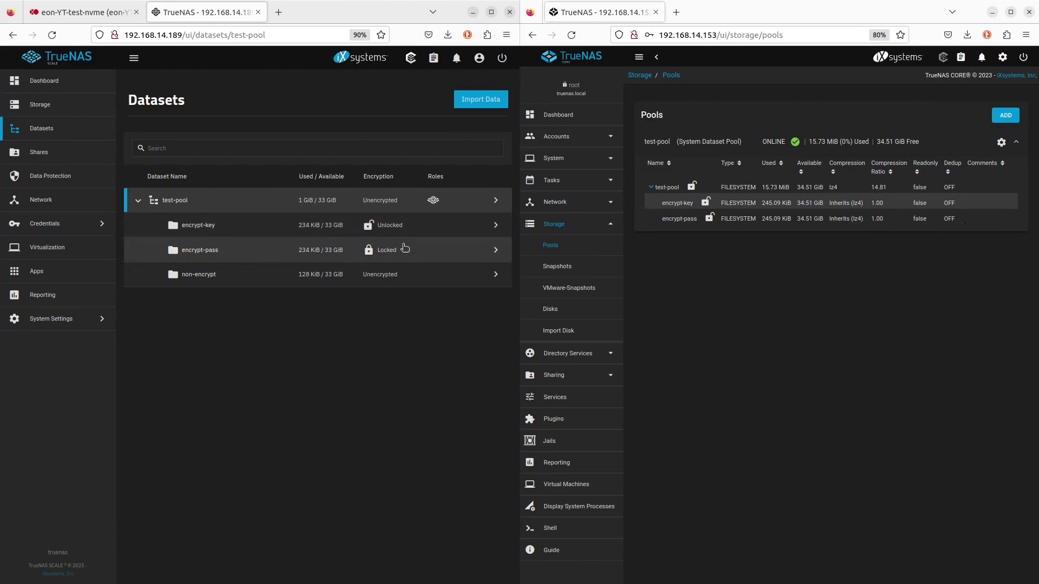
Unlock encrypt-pass by entering its passphrase, then reopen its details to confirm Unlocked
left_click(494, 253)
left_click(484, 131)
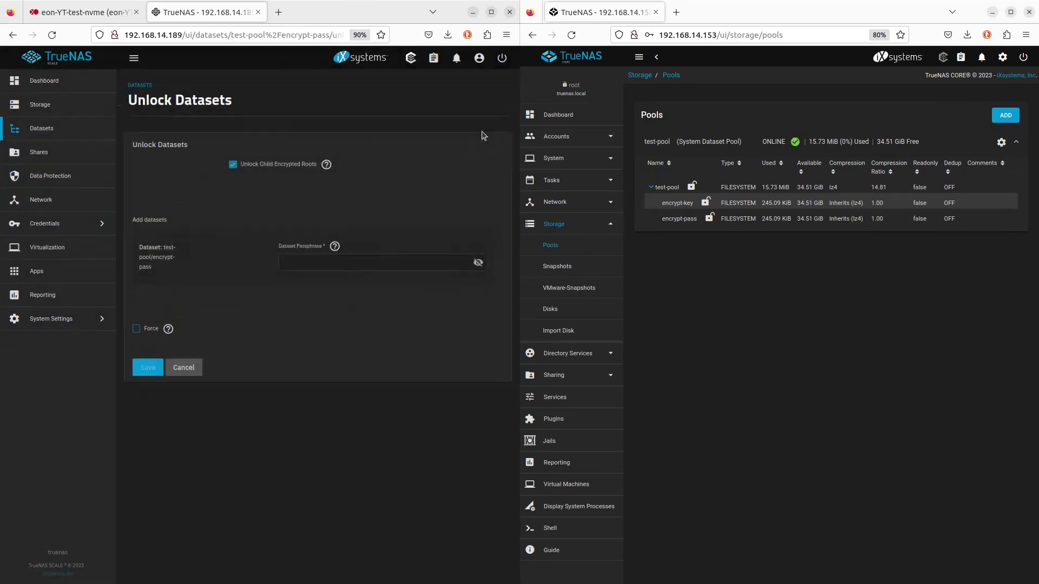
left_click(327, 264)
type("••••••••")
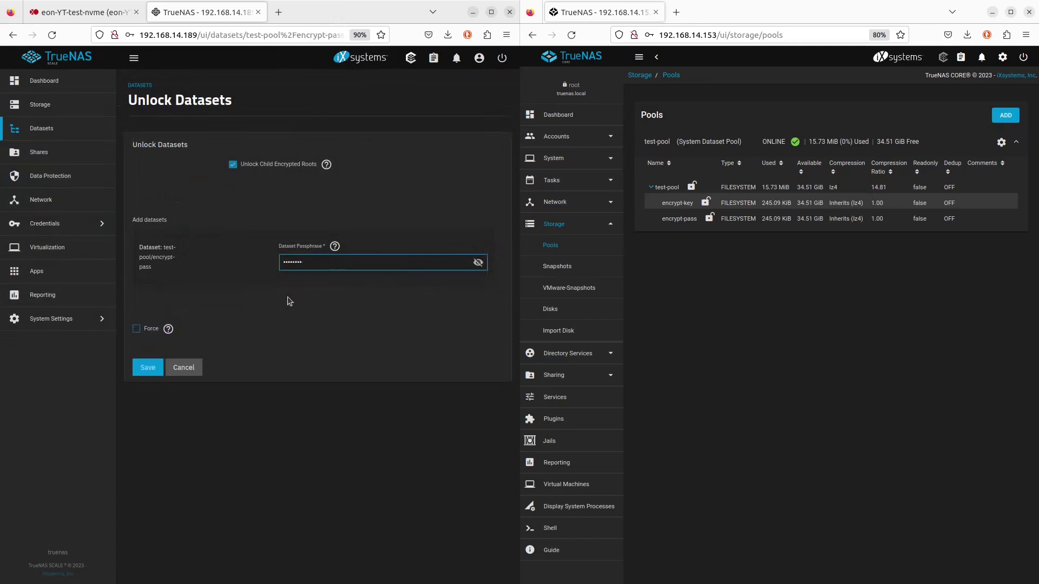
left_click(147, 367)
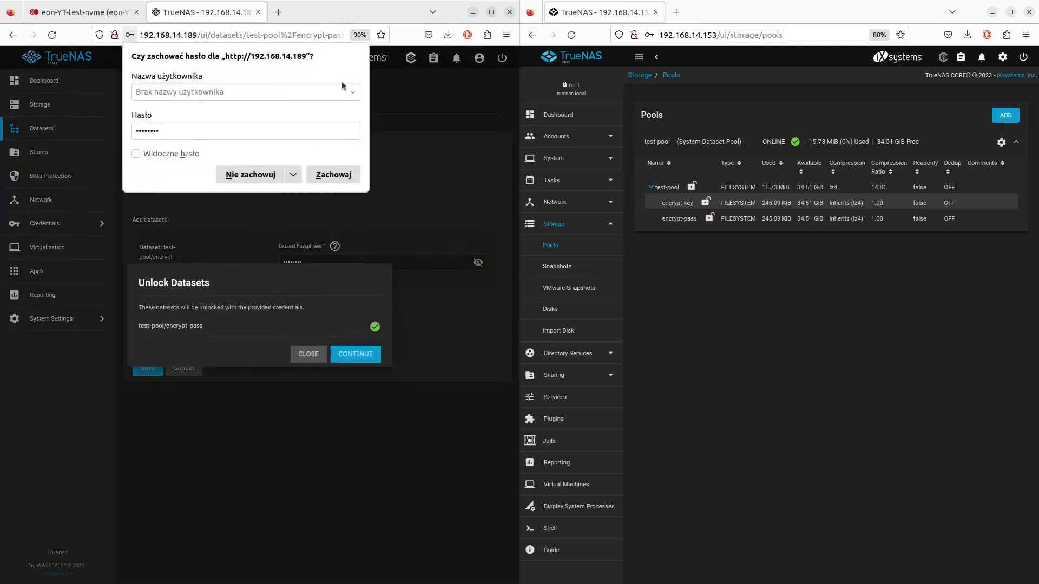
left_click(242, 179)
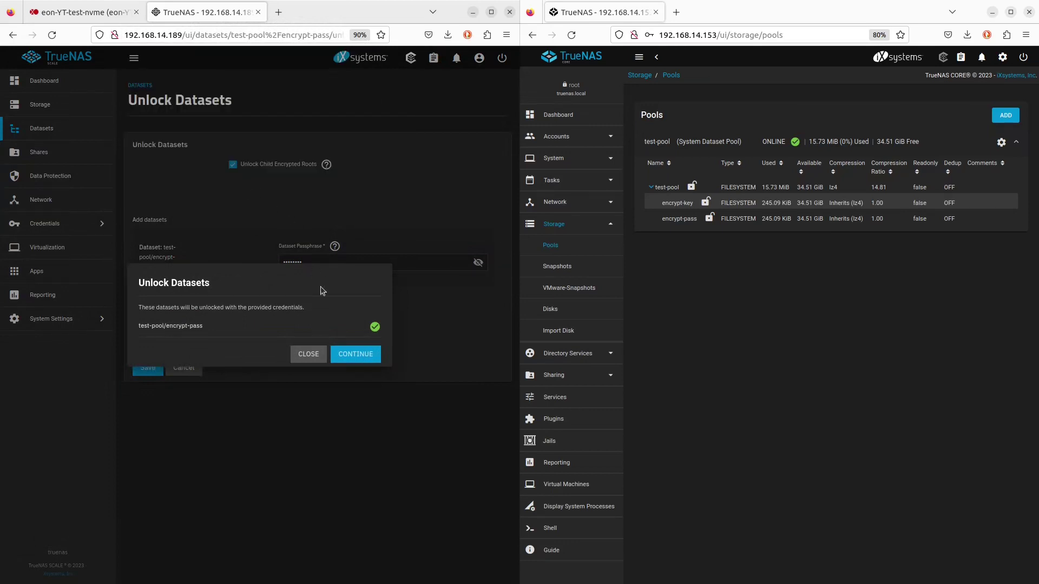
left_click(355, 355)
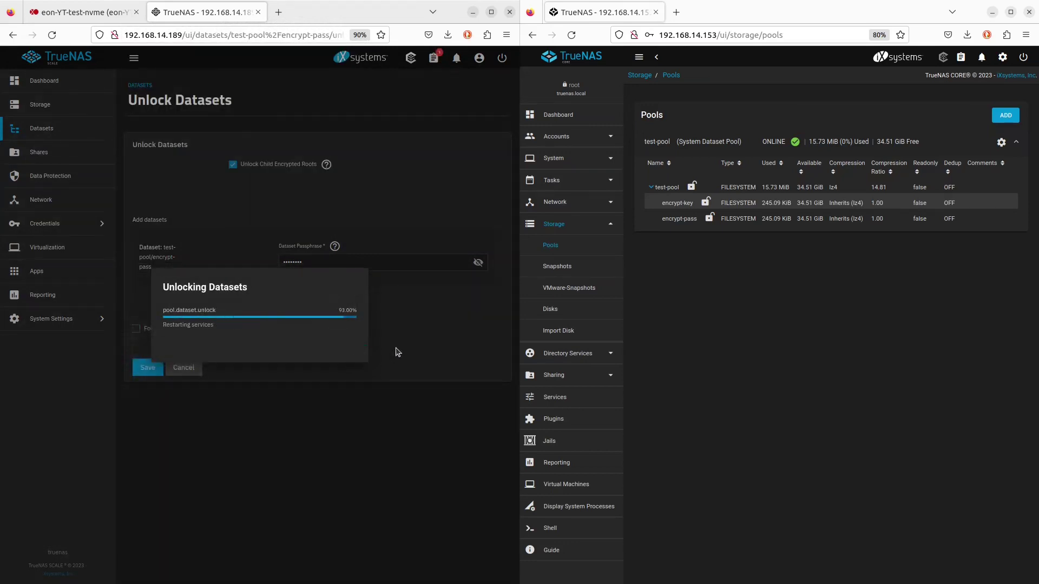
left_click(357, 359)
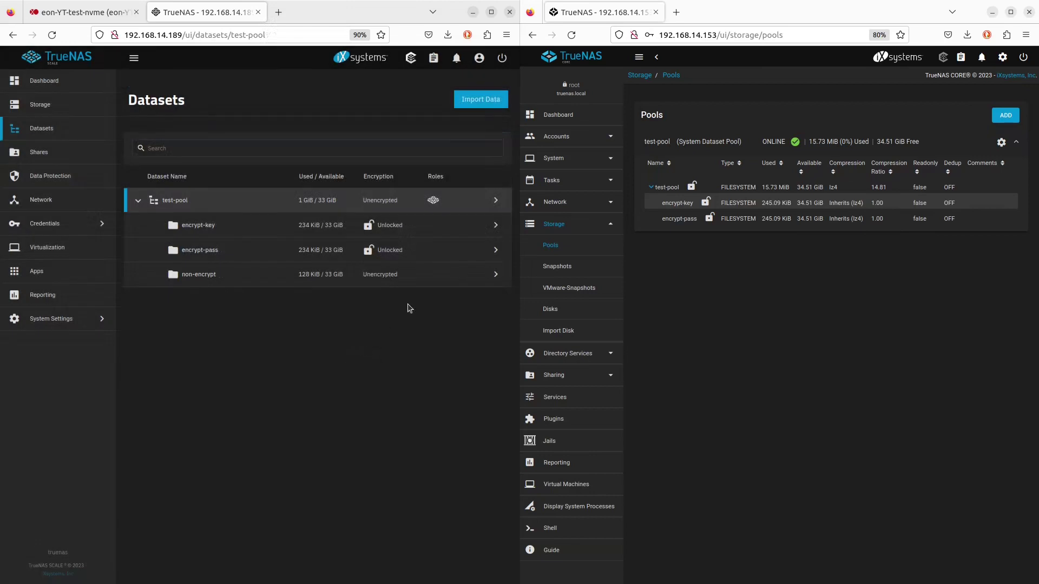
left_click(494, 251)
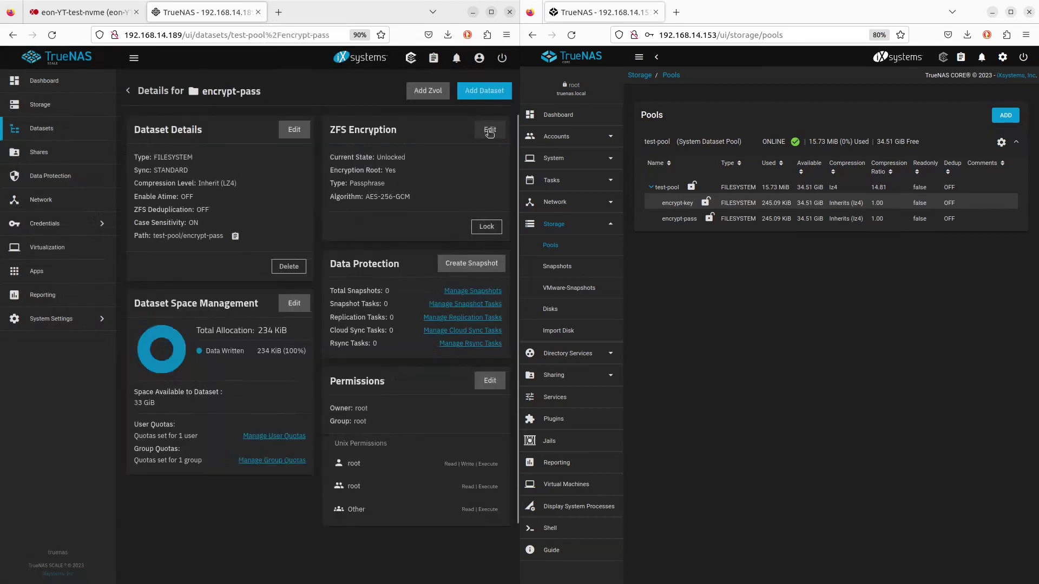
left_click(489, 133)
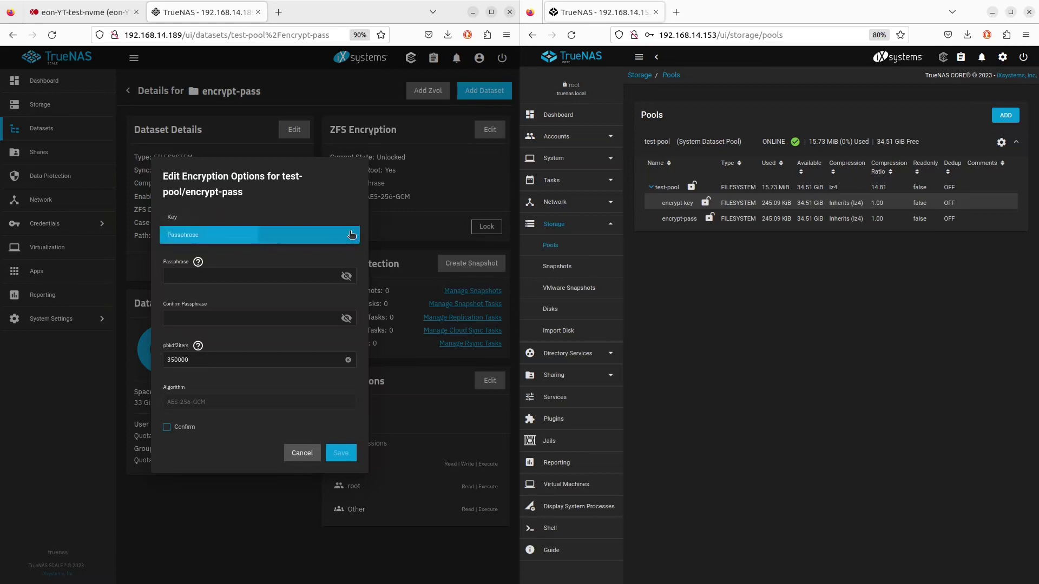
left_click(309, 277)
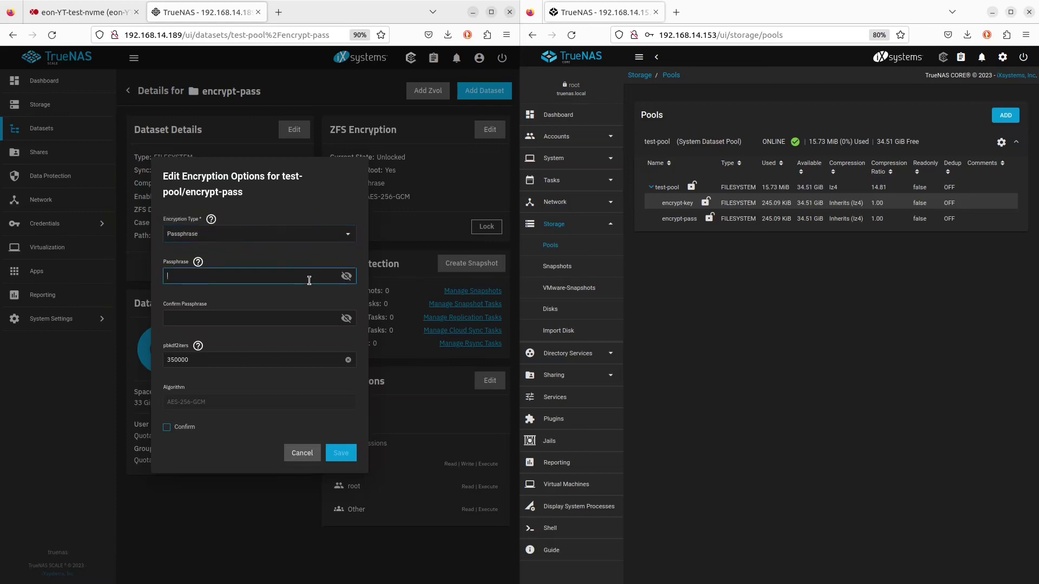
left_click(315, 241)
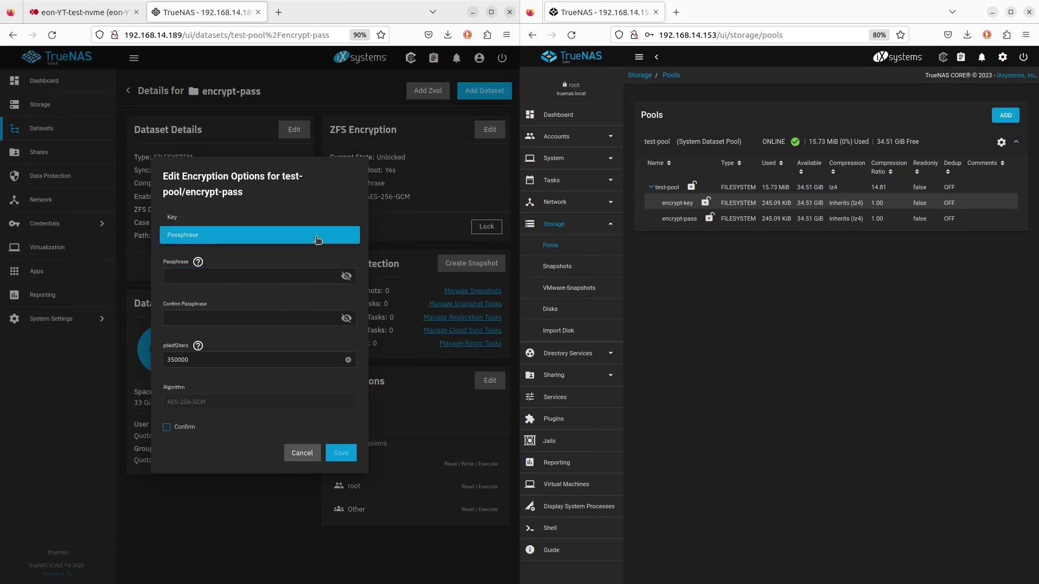
left_click(225, 219)
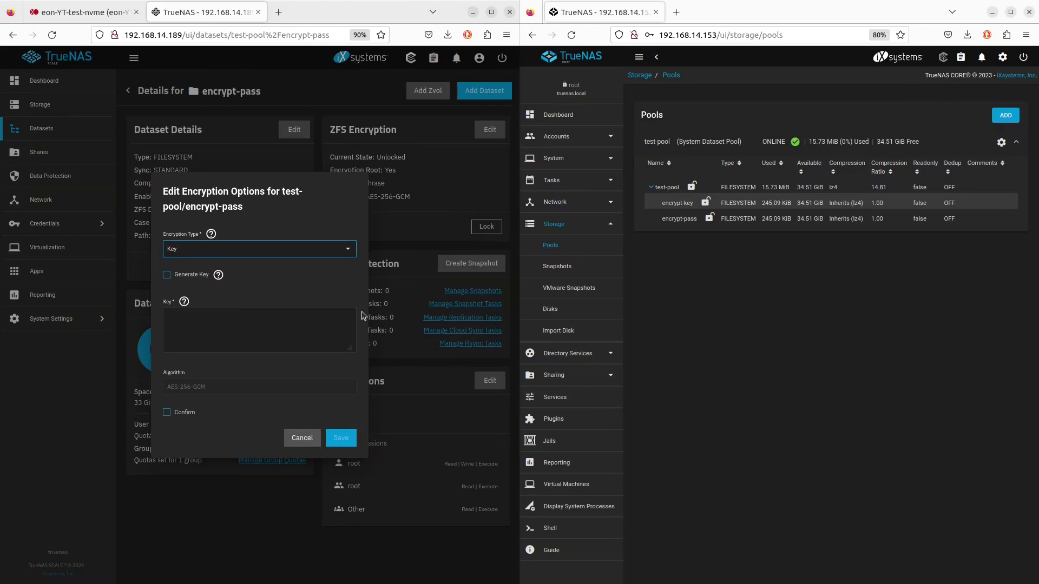
left_click(170, 277)
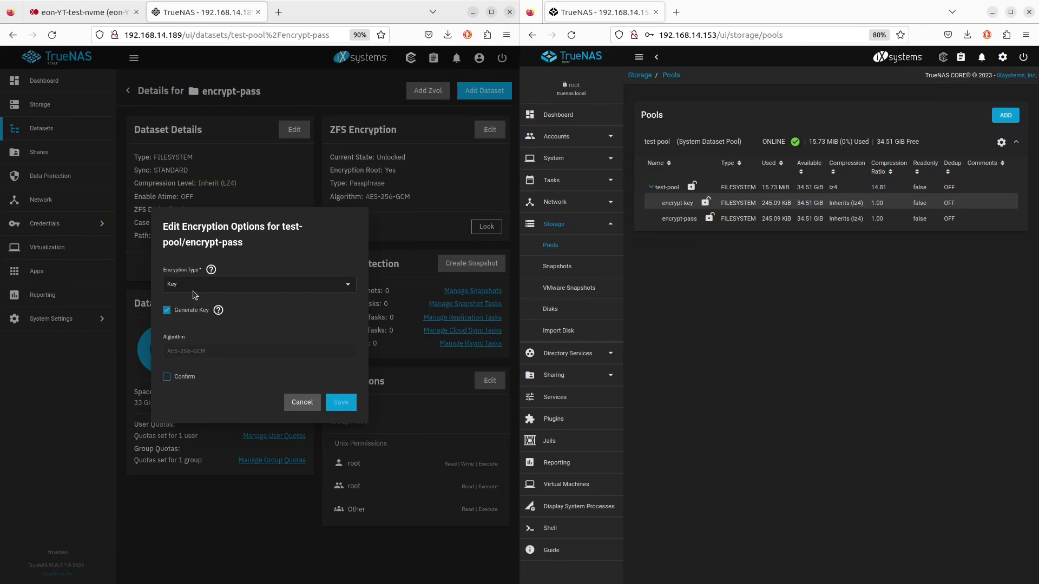
left_click(195, 287)
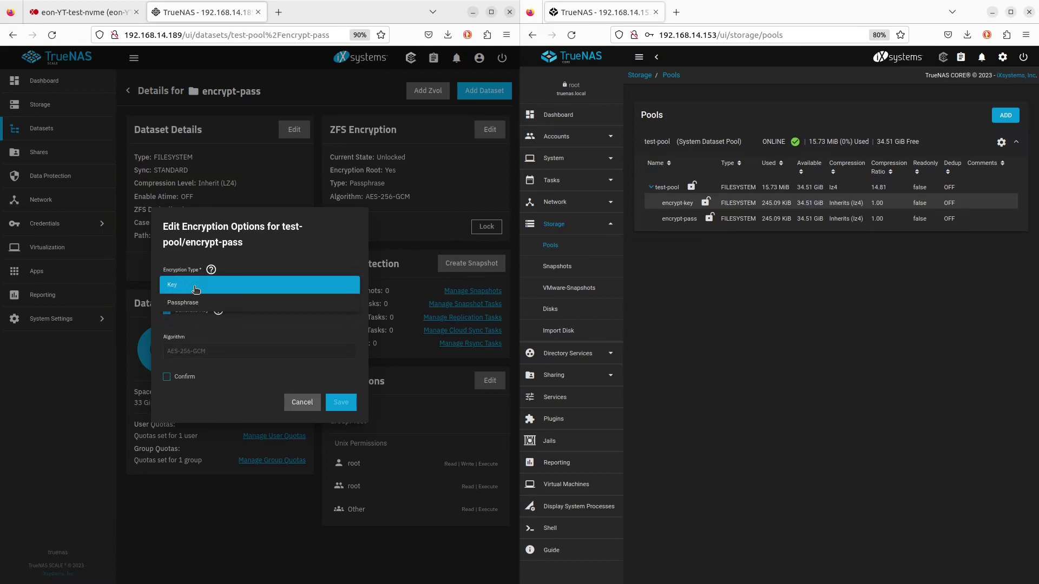
left_click(290, 256)
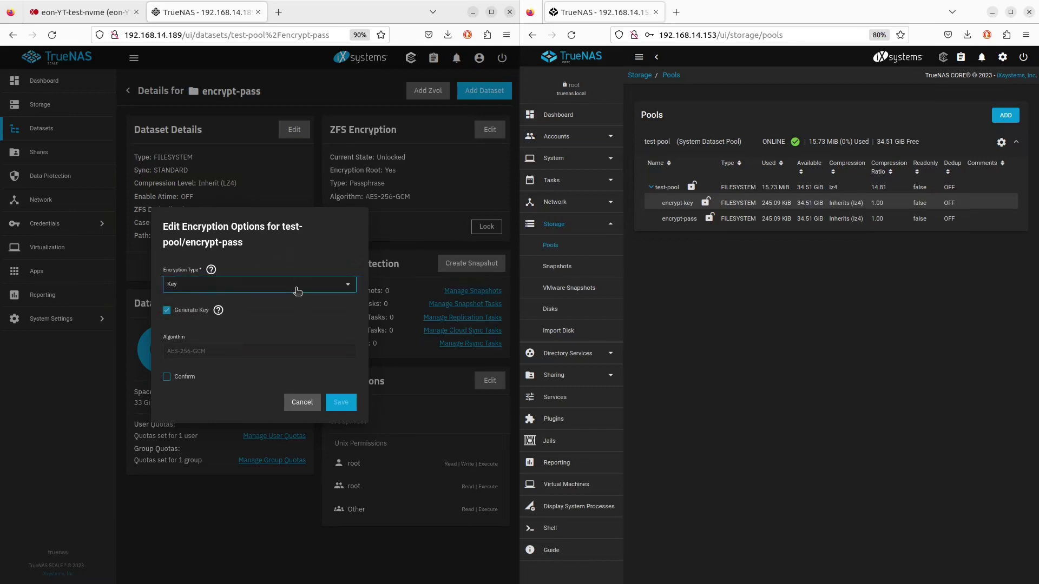
left_click(297, 287)
left_click(293, 246)
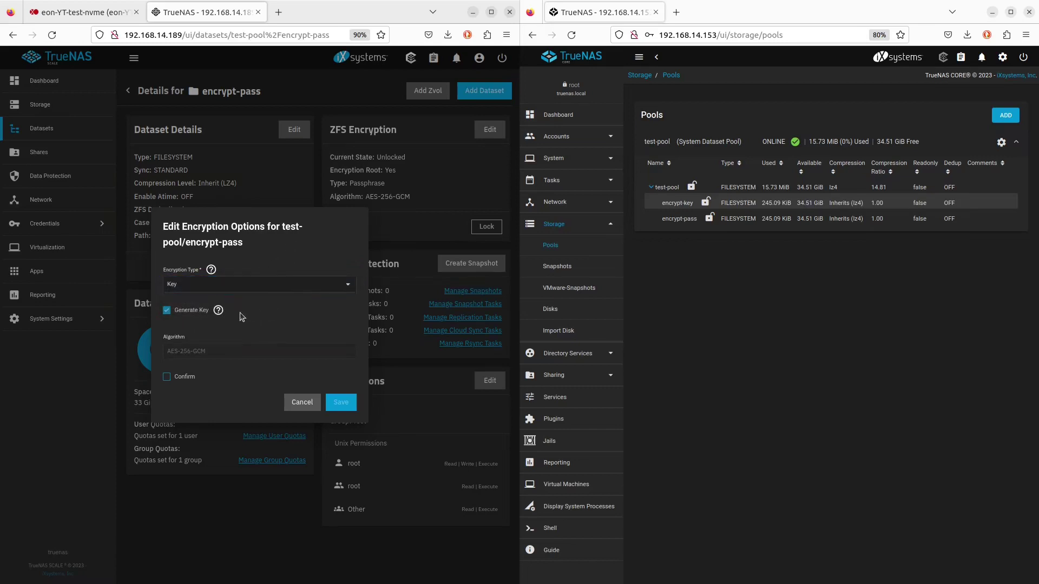
left_click(198, 311)
left_click(207, 253)
left_click(205, 268)
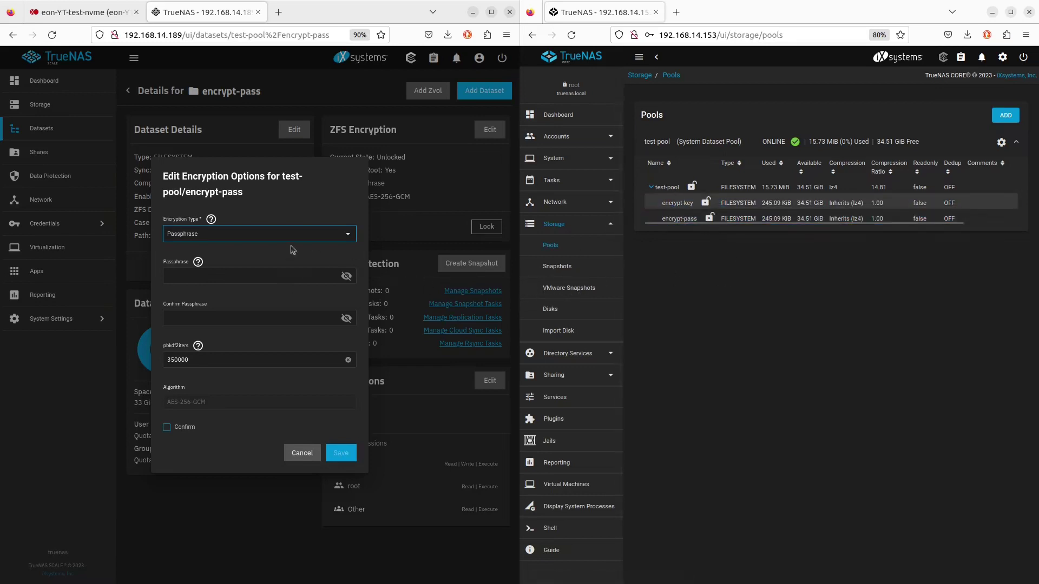
left_click(318, 454)
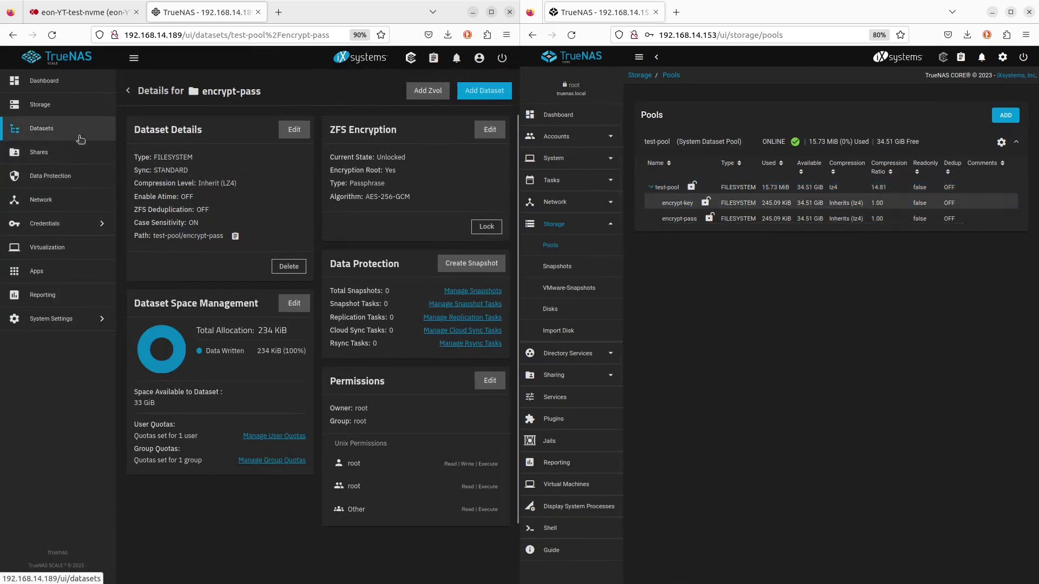
Export and download the encrypt-key dataset's encryption key from its details page
left_click(39, 130)
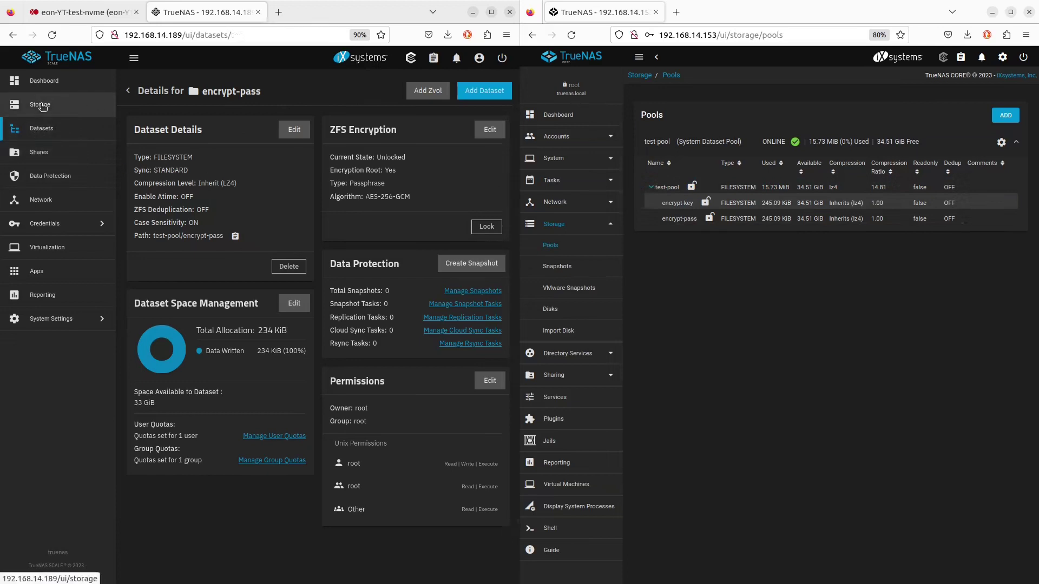
left_click(42, 105)
left_click(41, 129)
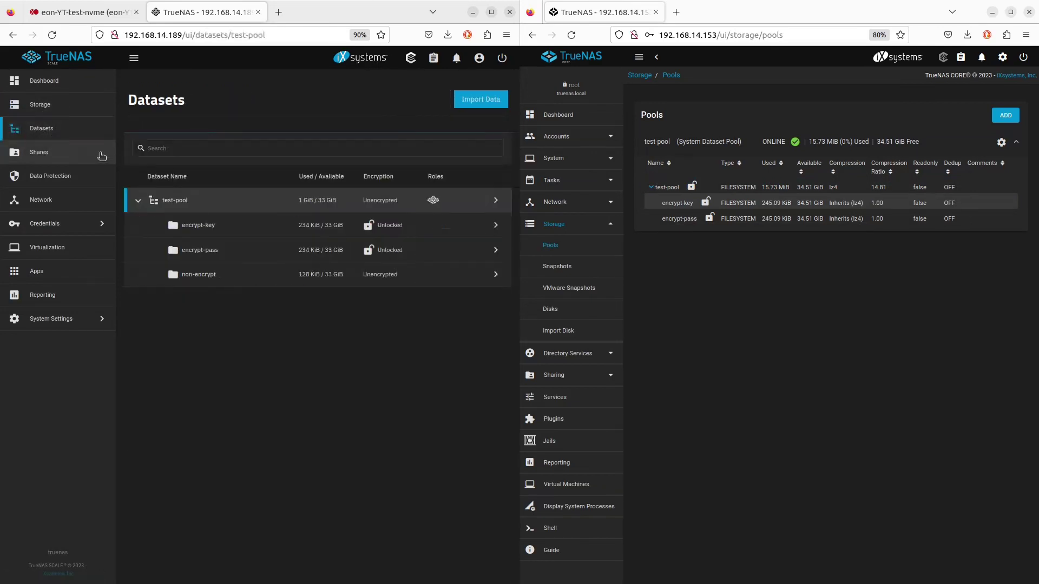
left_click(496, 226)
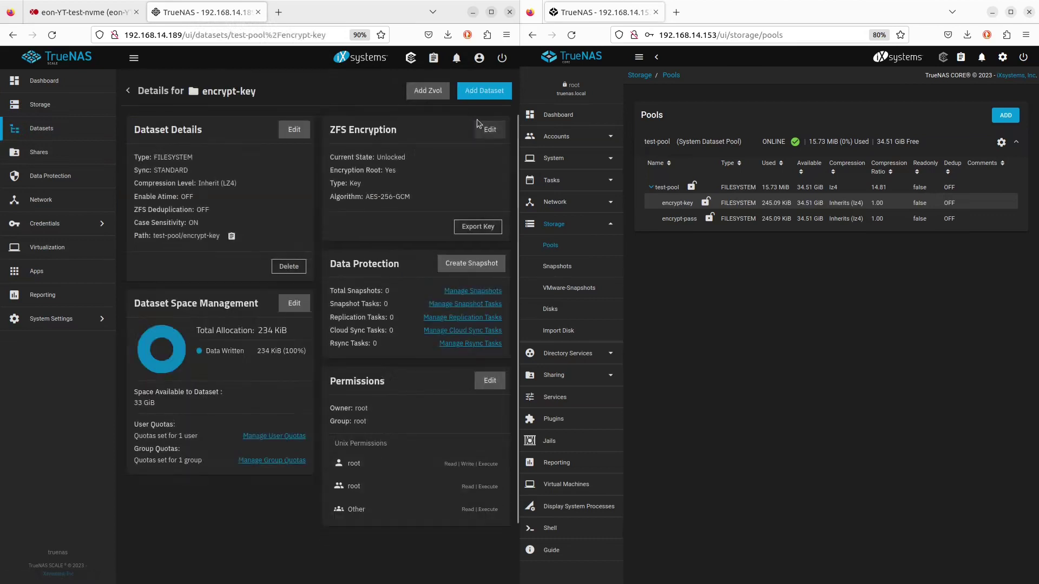
left_click(479, 230)
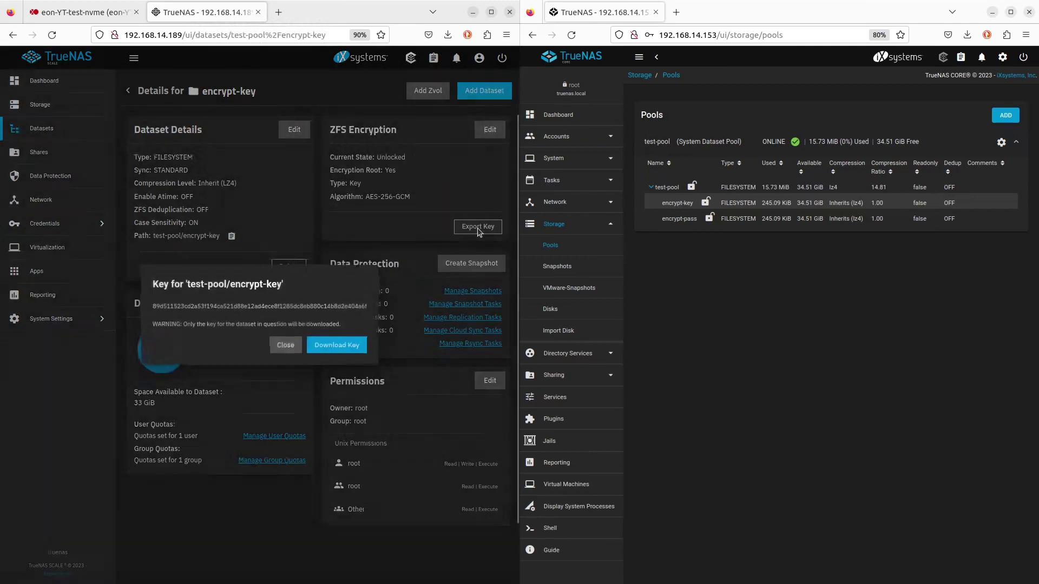
left_click(320, 349)
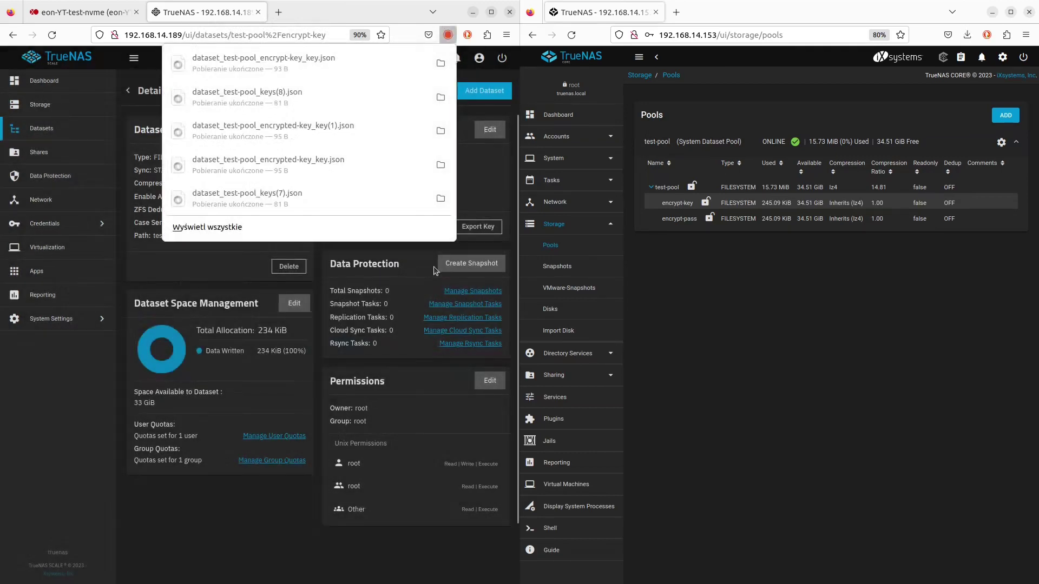
Open dataset_test-pool_encrypt-key_key.json in gedit and highlight the test-pool/encrypt-key entry
left_click(287, 60)
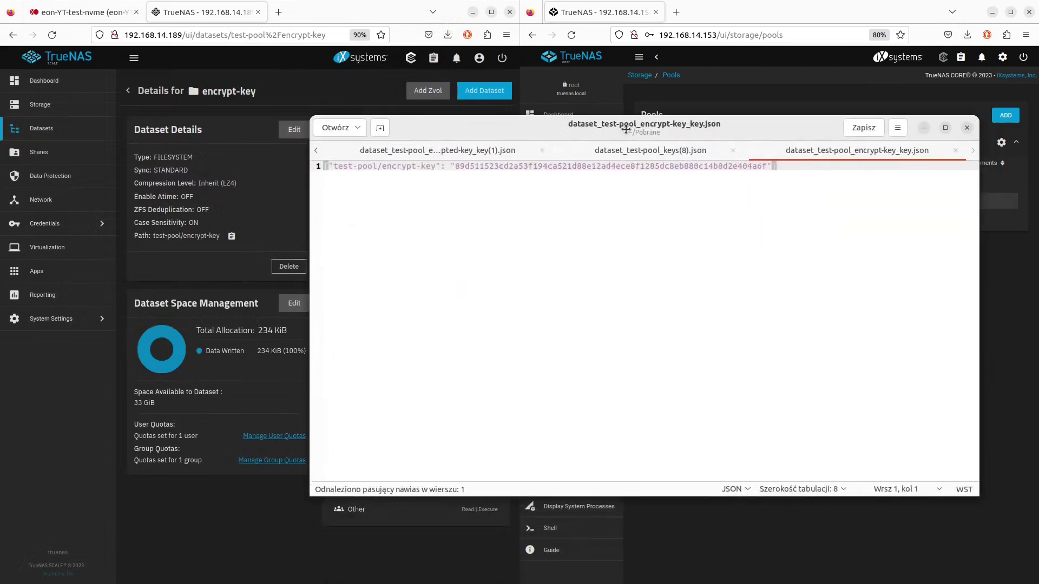
left_click_drag(328, 170, 800, 169)
left_click_drag(775, 125, 1038, 270)
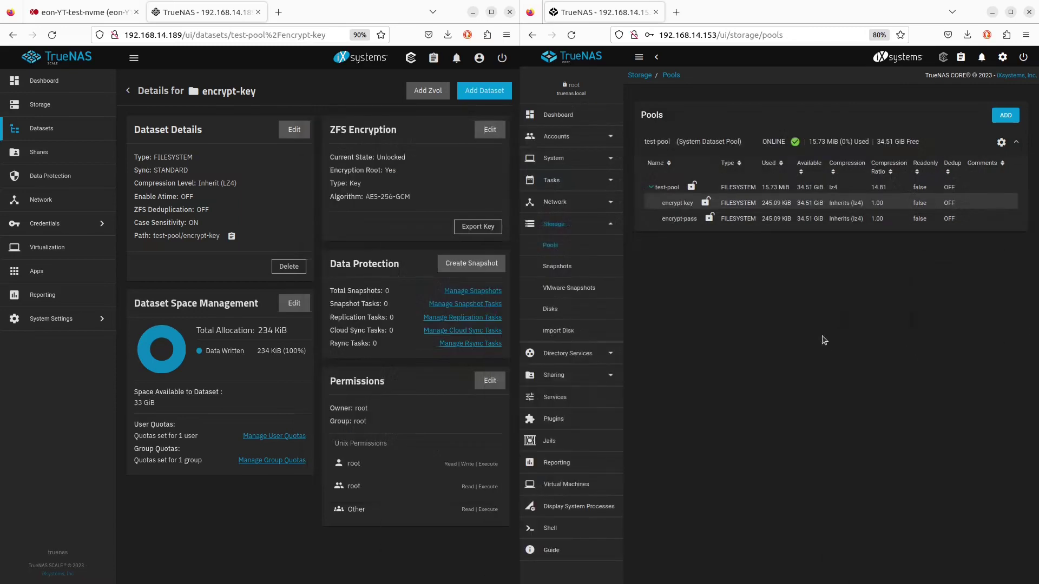
left_click(132, 91)
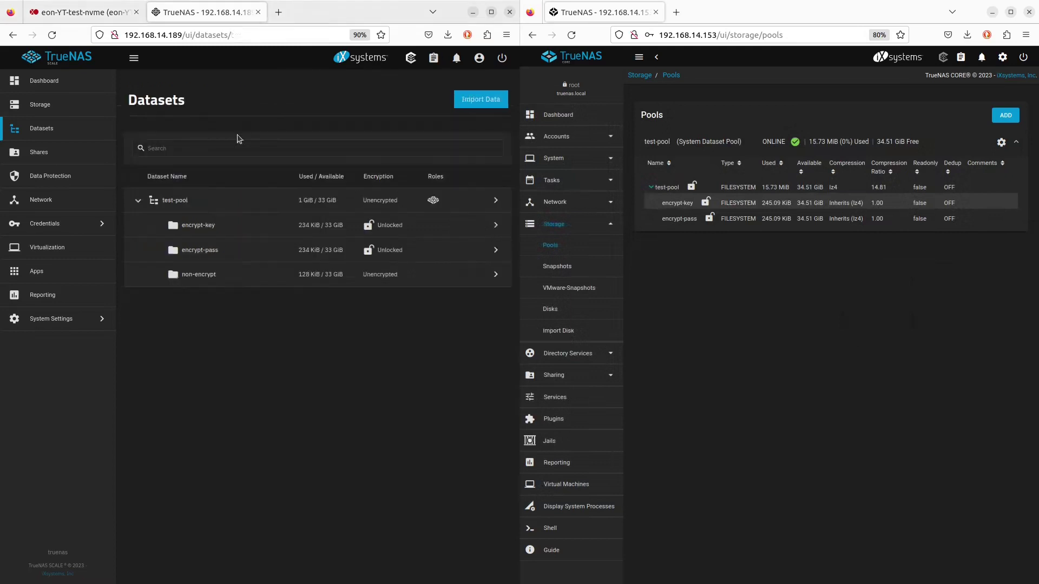
left_click(491, 254)
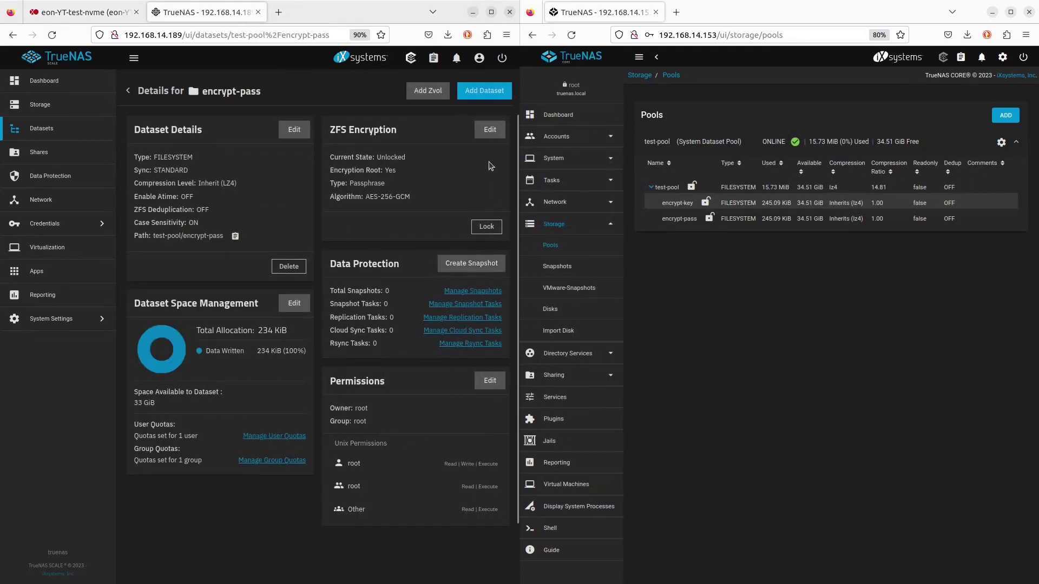
left_click(486, 131)
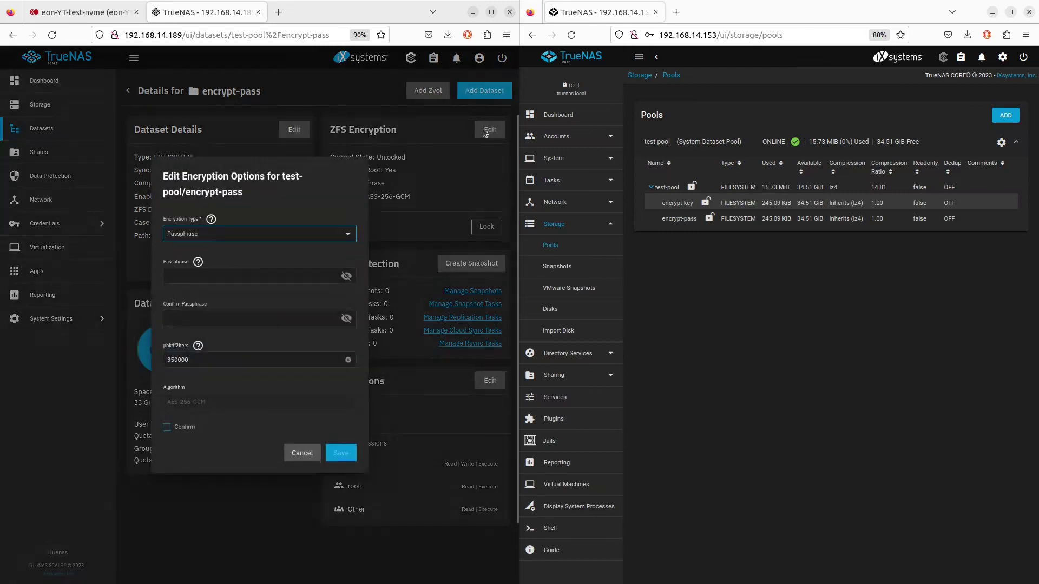
left_click(301, 454)
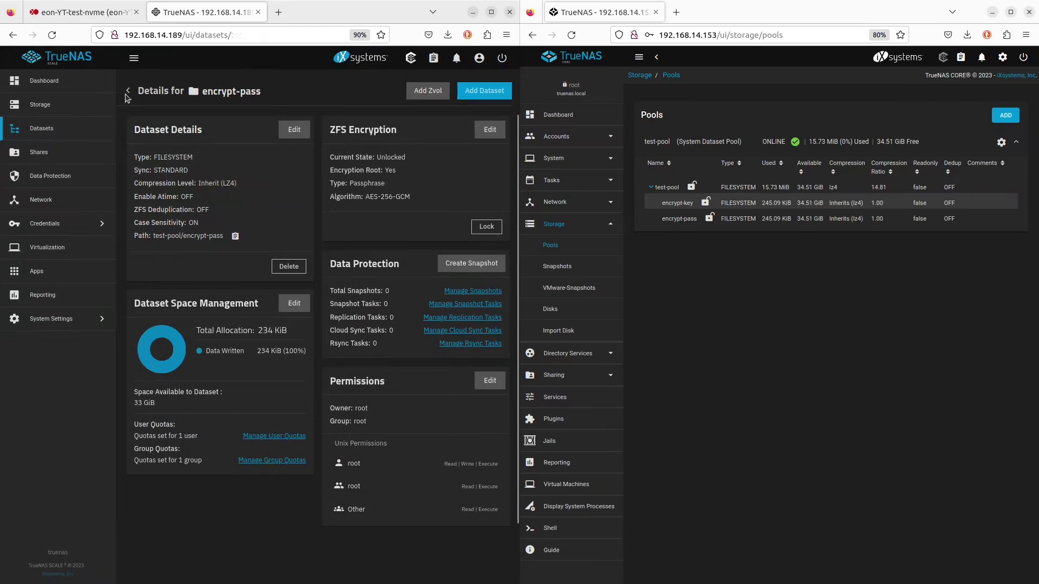
left_click(128, 95)
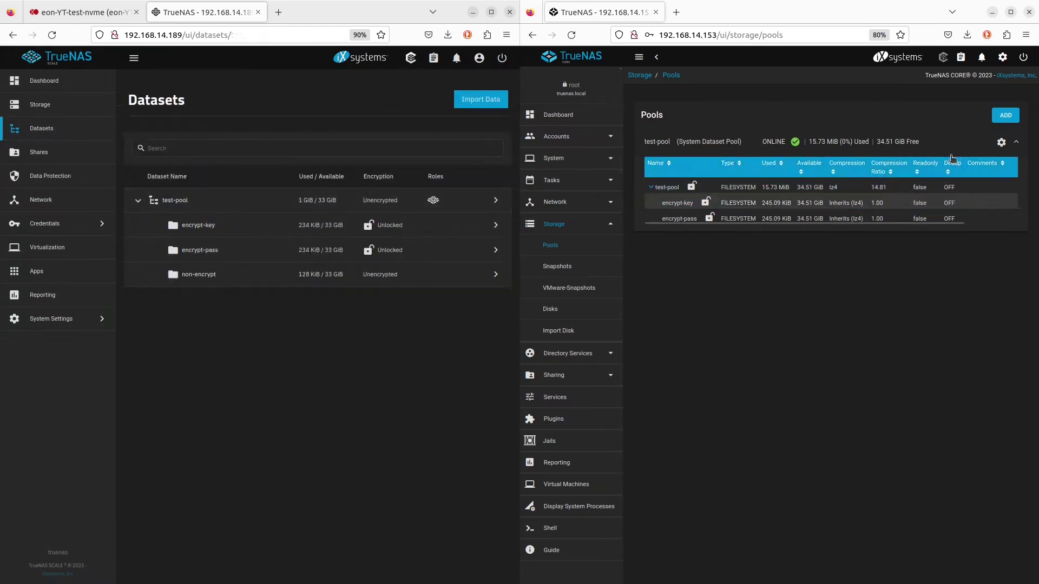
Export test-pool's dataset keys using the root password and open dataset_test-pool_keys(9).json
left_click(1001, 142)
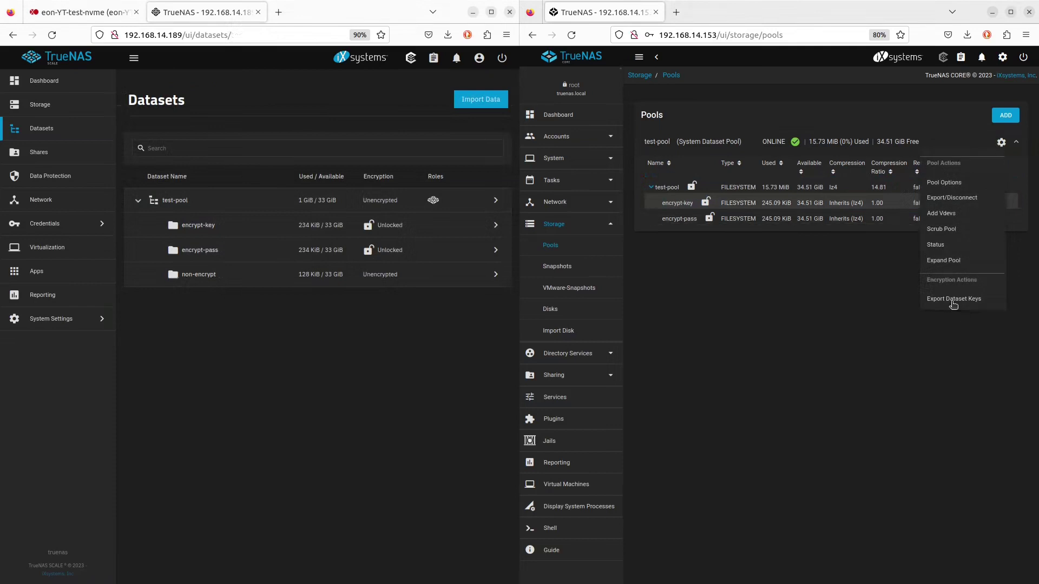
left_click(954, 299)
left_click(707, 326)
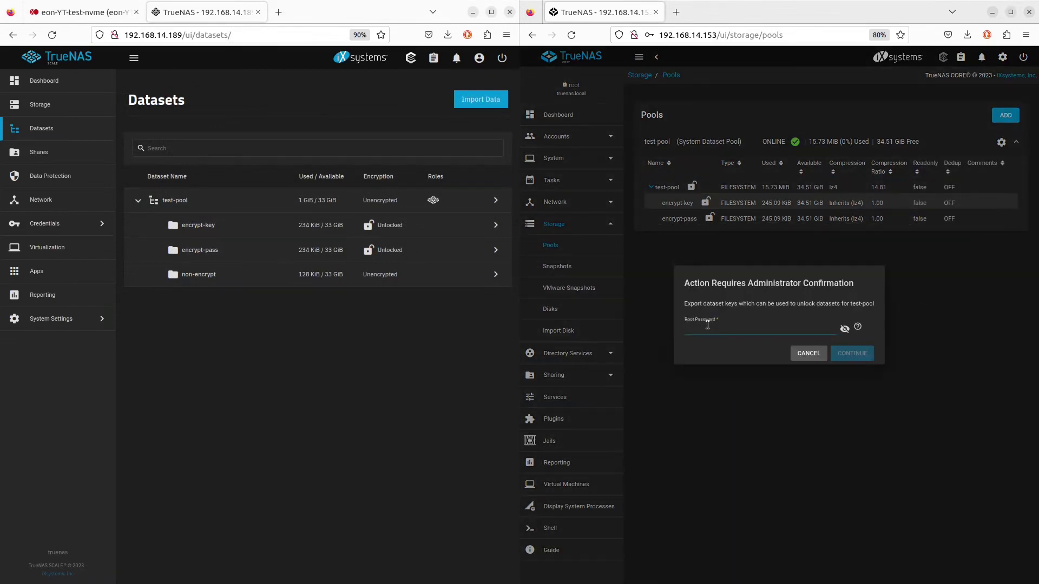
type("••••••••")
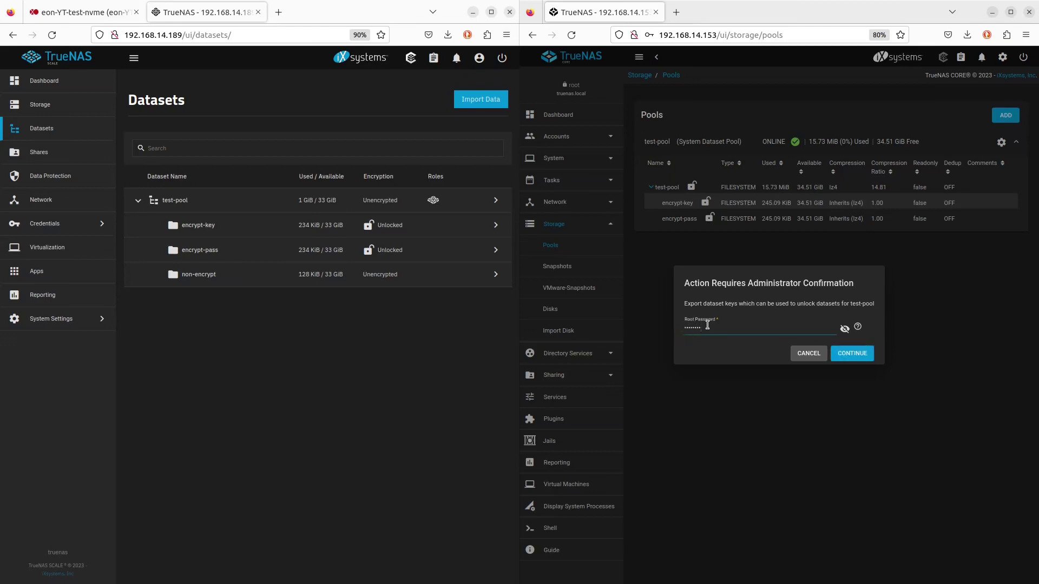
left_click(855, 355)
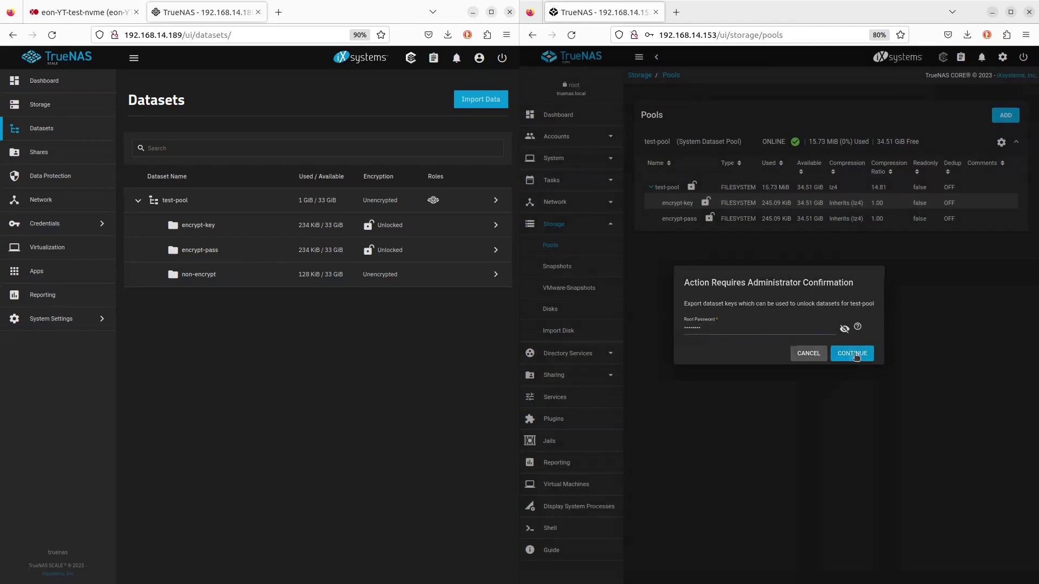
left_click(765, 65)
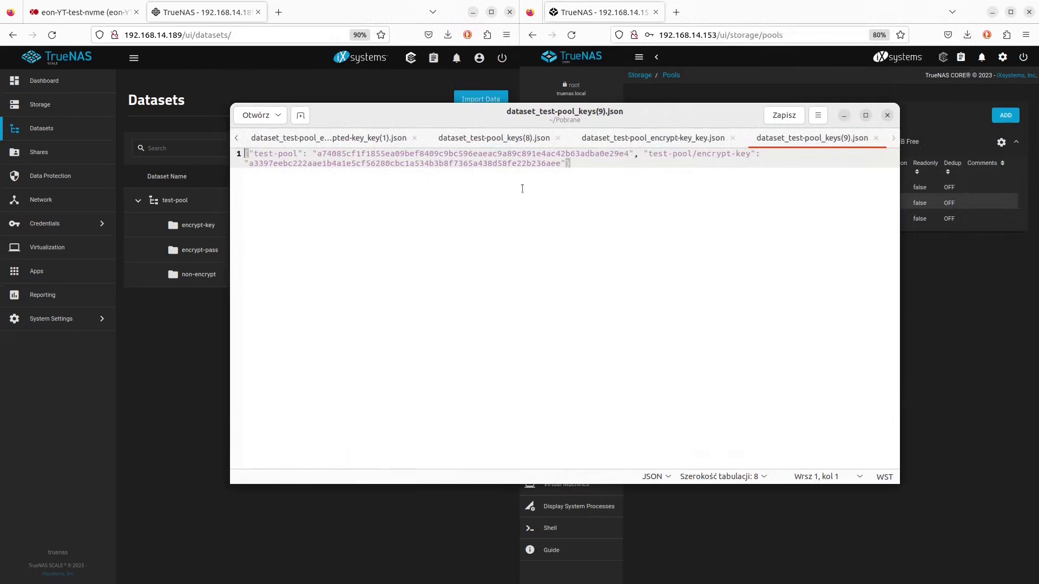
left_click_drag(245, 154, 606, 172)
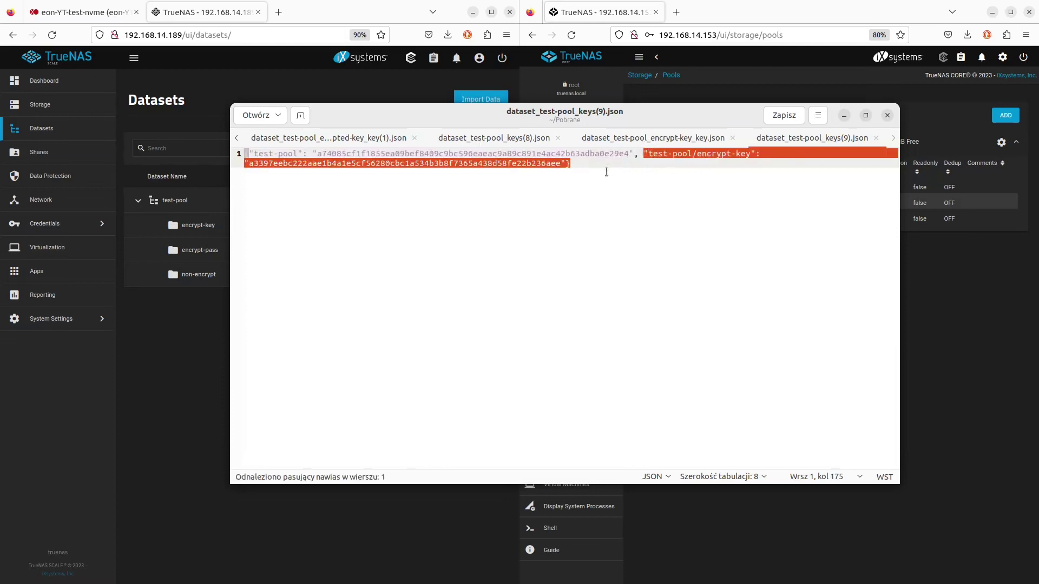